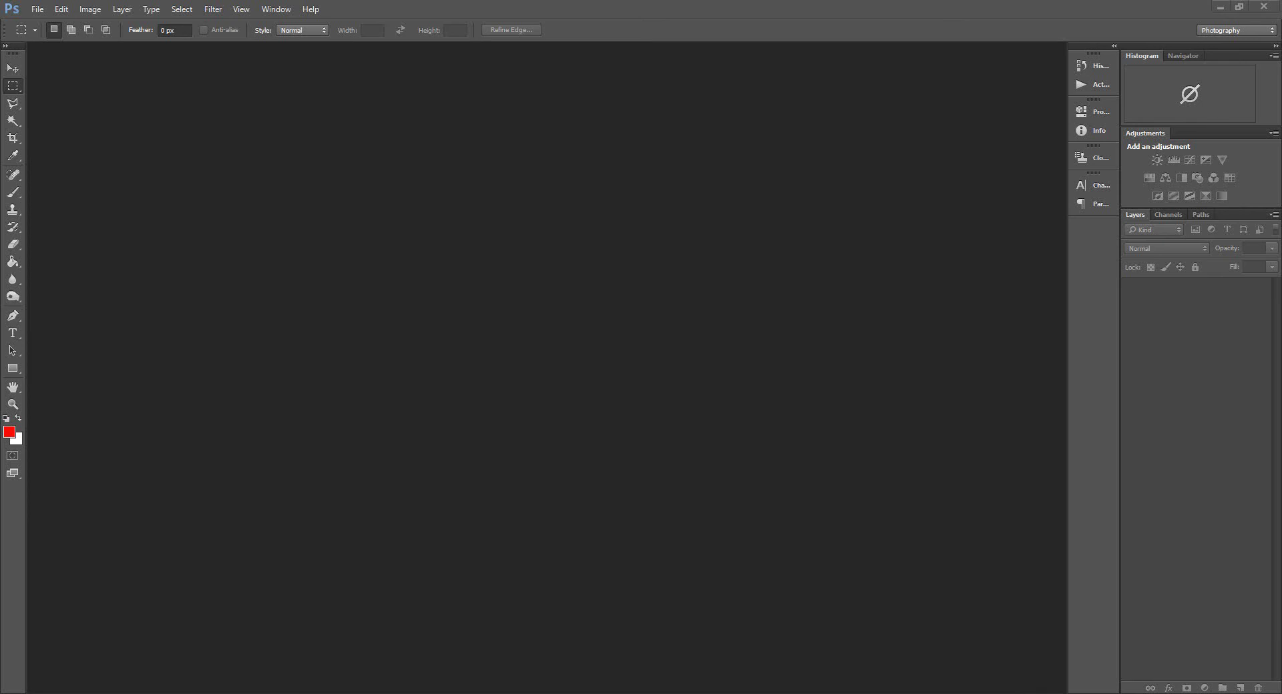
Step: Drop 256px-Icon-Mac.svg.png from the assets folder into Photoshop as a new document
{"action": "left_click_drag", "start_coordinate": [681, 364], "coordinate": [683, 381]}
{"action": "key", "text": "alt+Tab"}
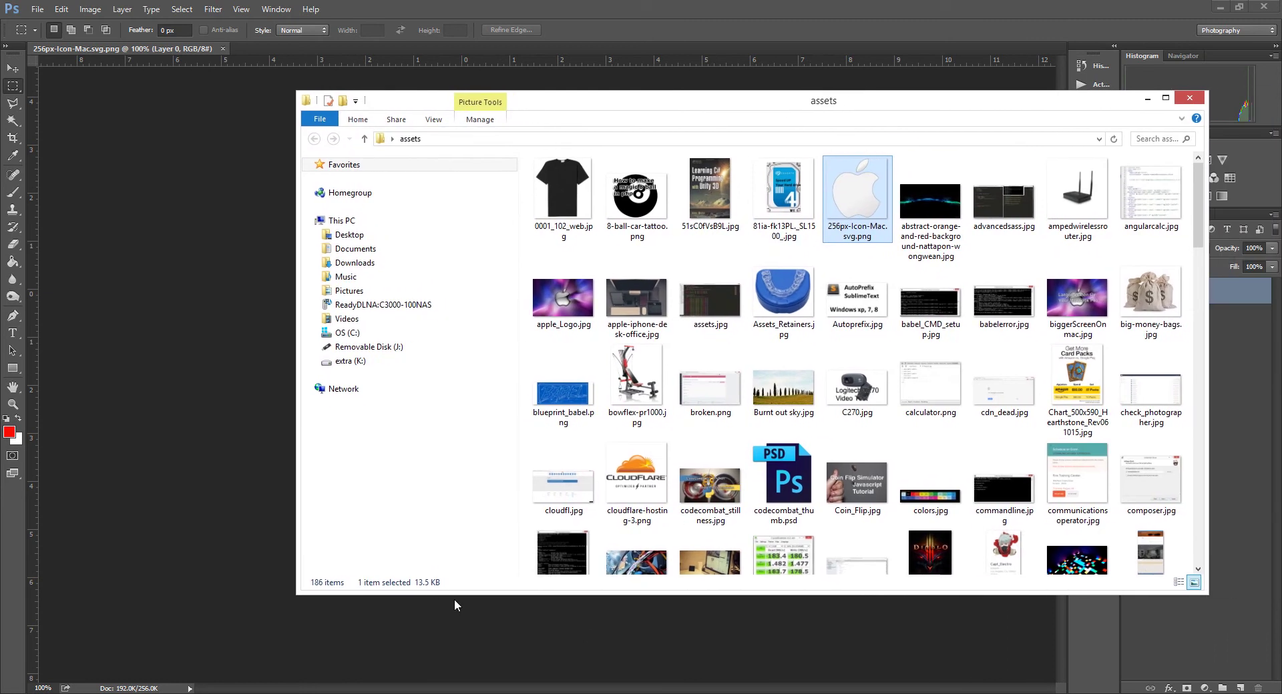
{"action": "key", "text": "alt+Tab"}
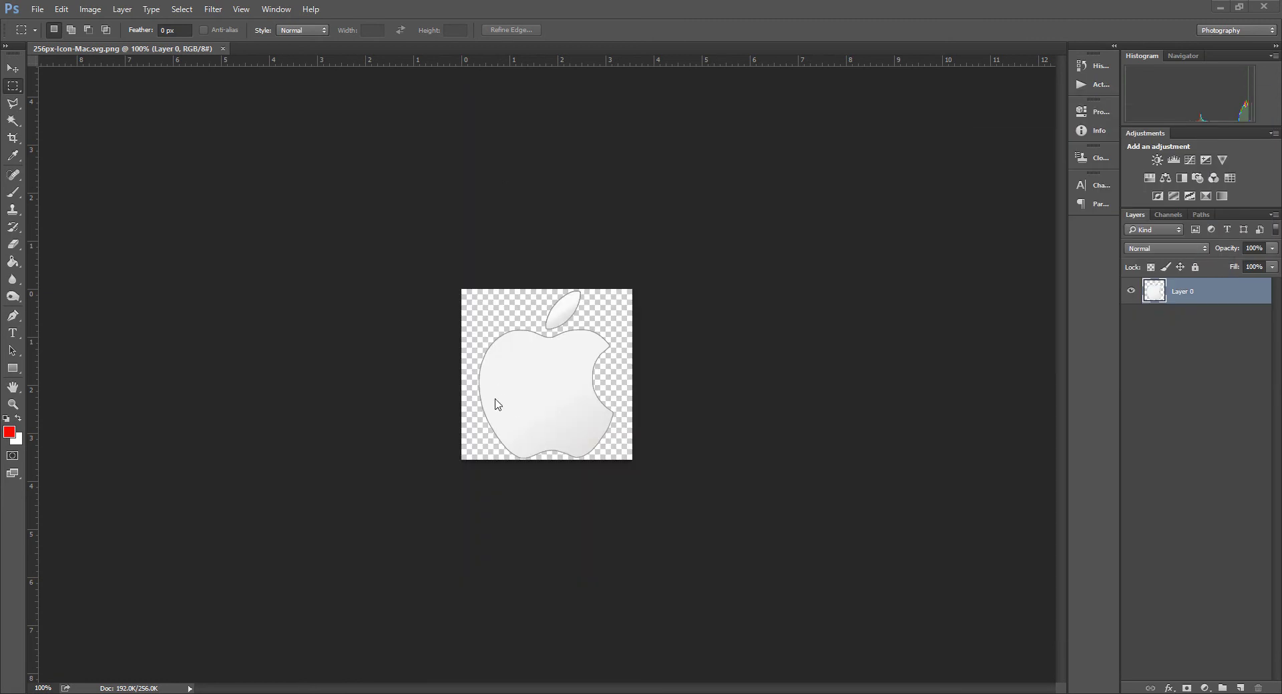
{"action": "left_click", "coordinate": [122, 10]}
{"action": "mouse_move", "coordinate": [161, 18]}
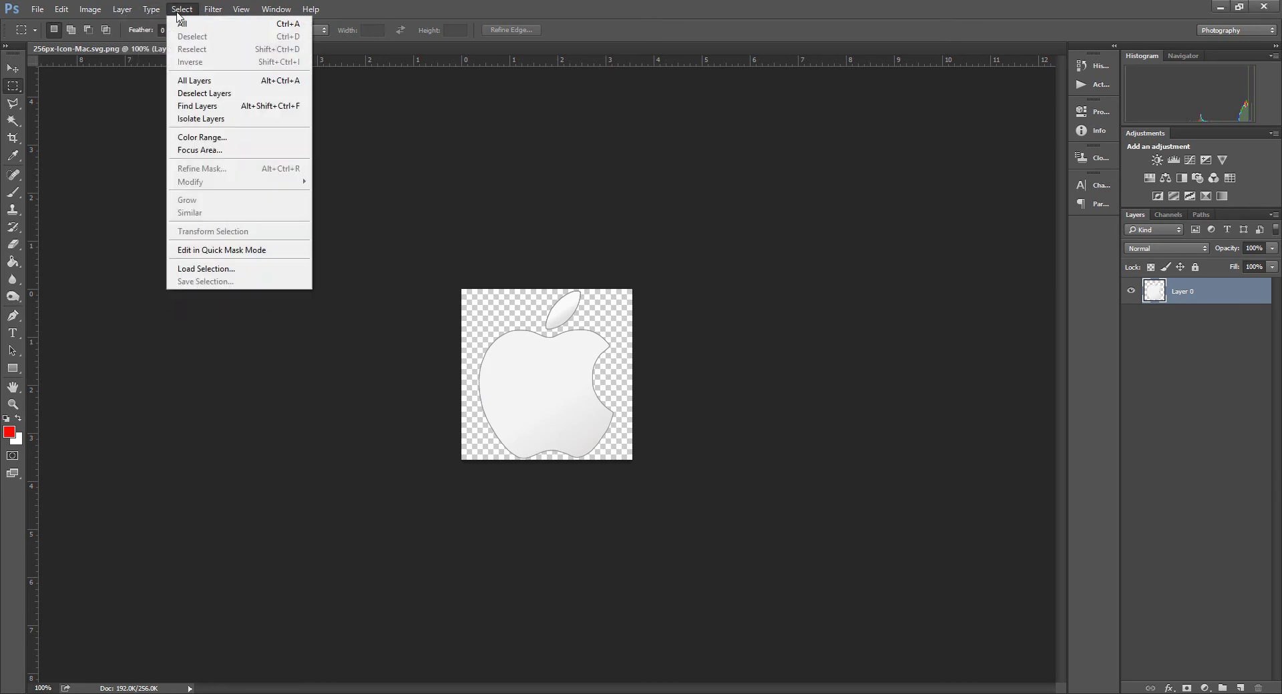
{"action": "mouse_move", "coordinate": [90, 10]}
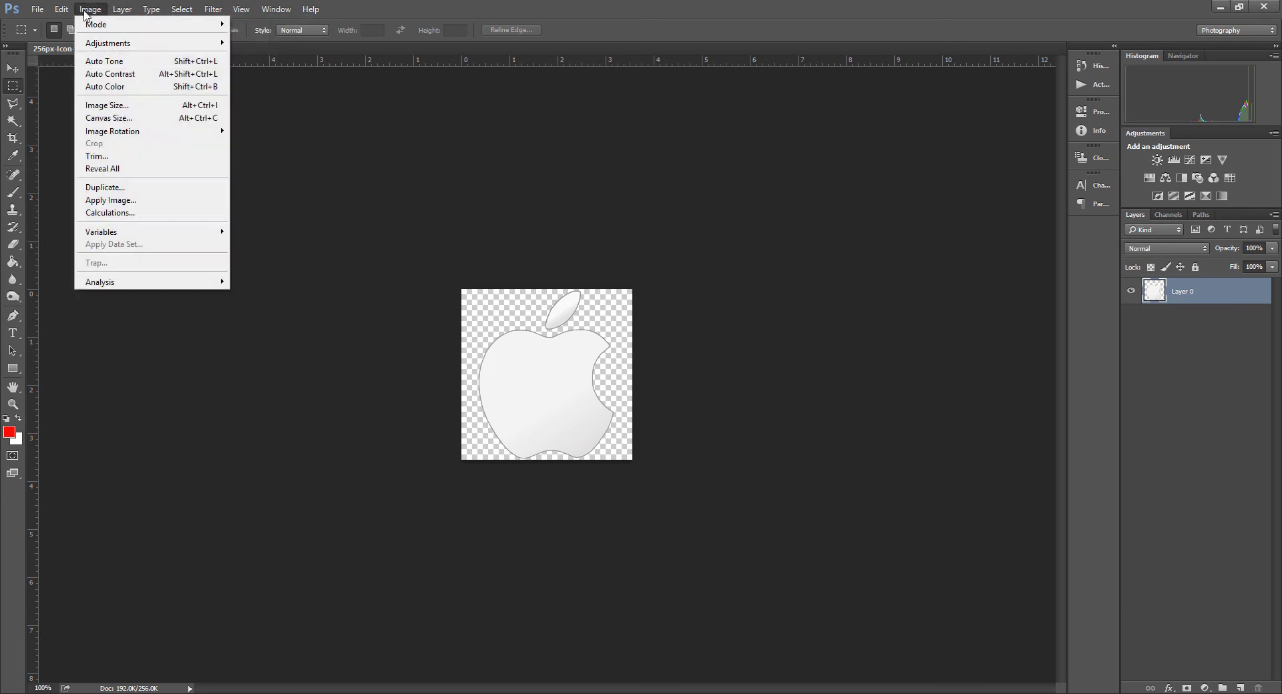
{"action": "left_click", "coordinate": [149, 107]}
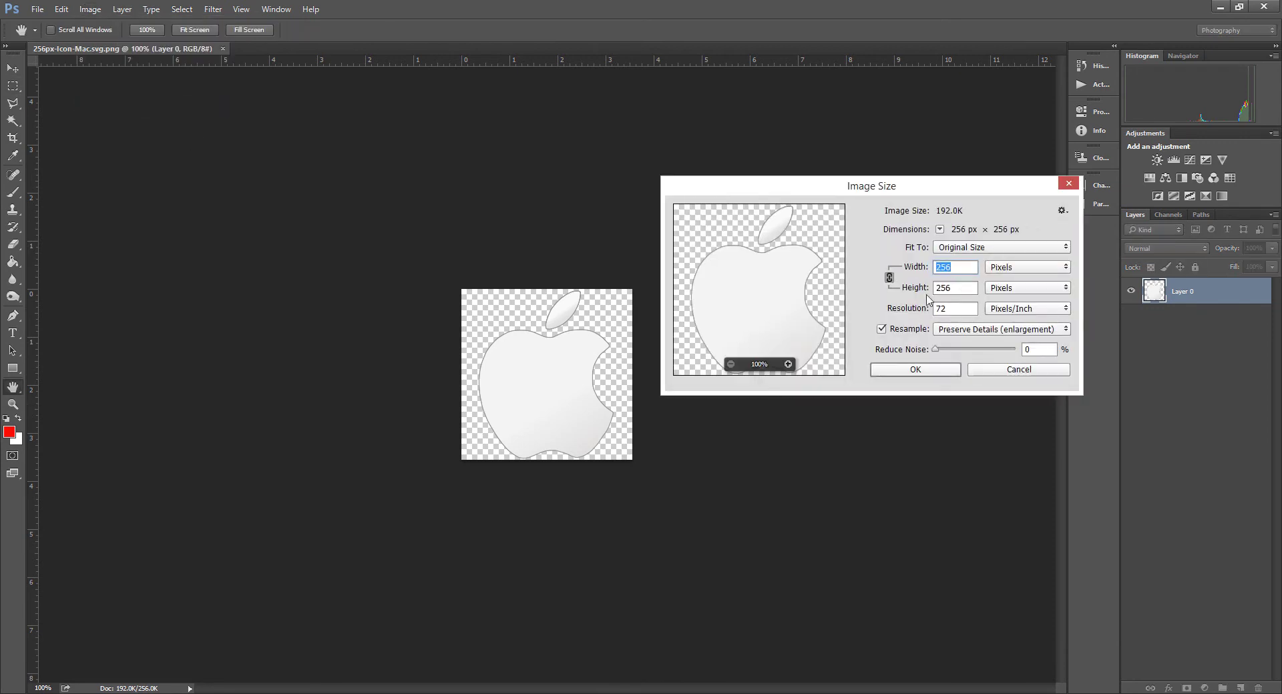
{"action": "left_click", "coordinate": [1007, 372]}
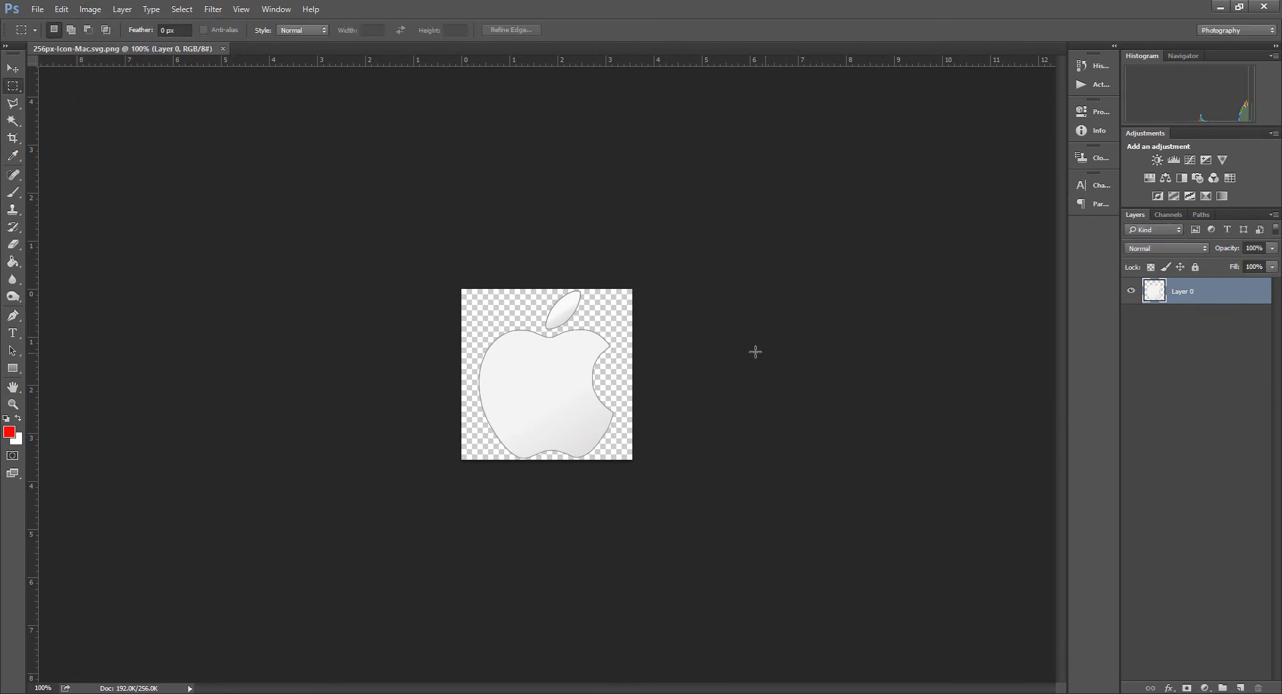
{"action": "left_click", "coordinate": [37, 9]}
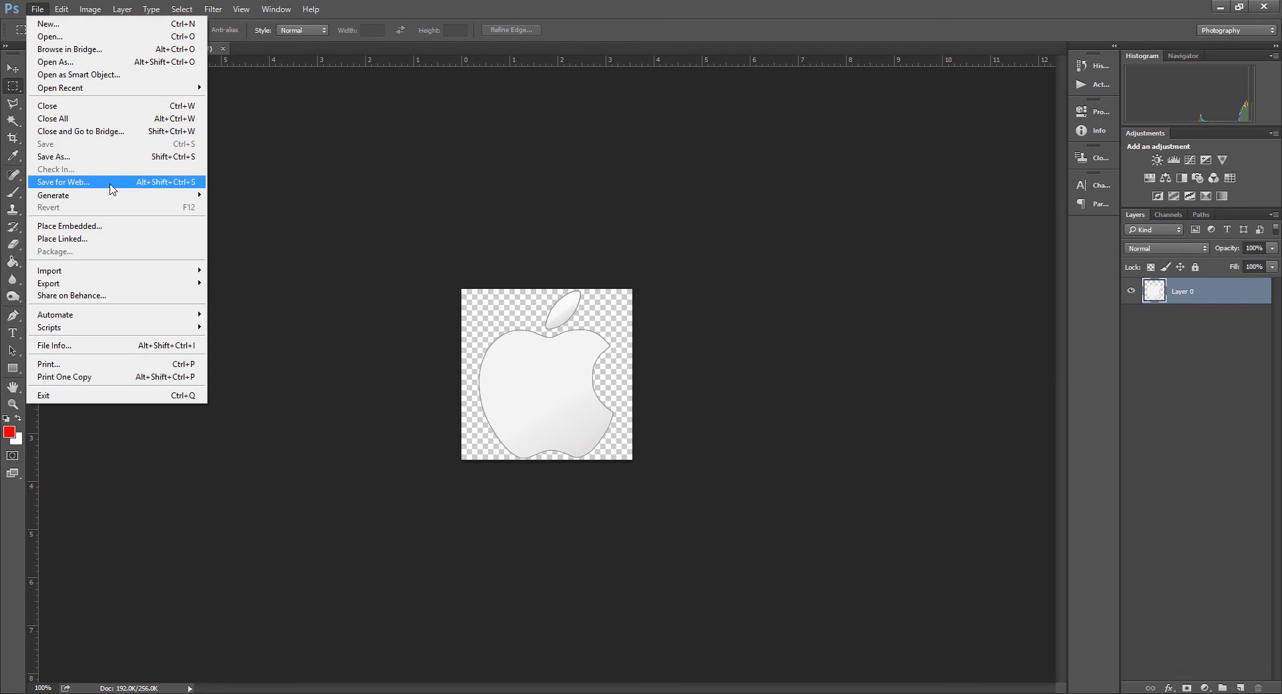
Step: In Save for Web, try PNG-24 for the apple icon, then settle back on PNG-8
{"action": "key", "text": "Escape"}
{"action": "key", "text": "ctrl+alt+shift+s"}
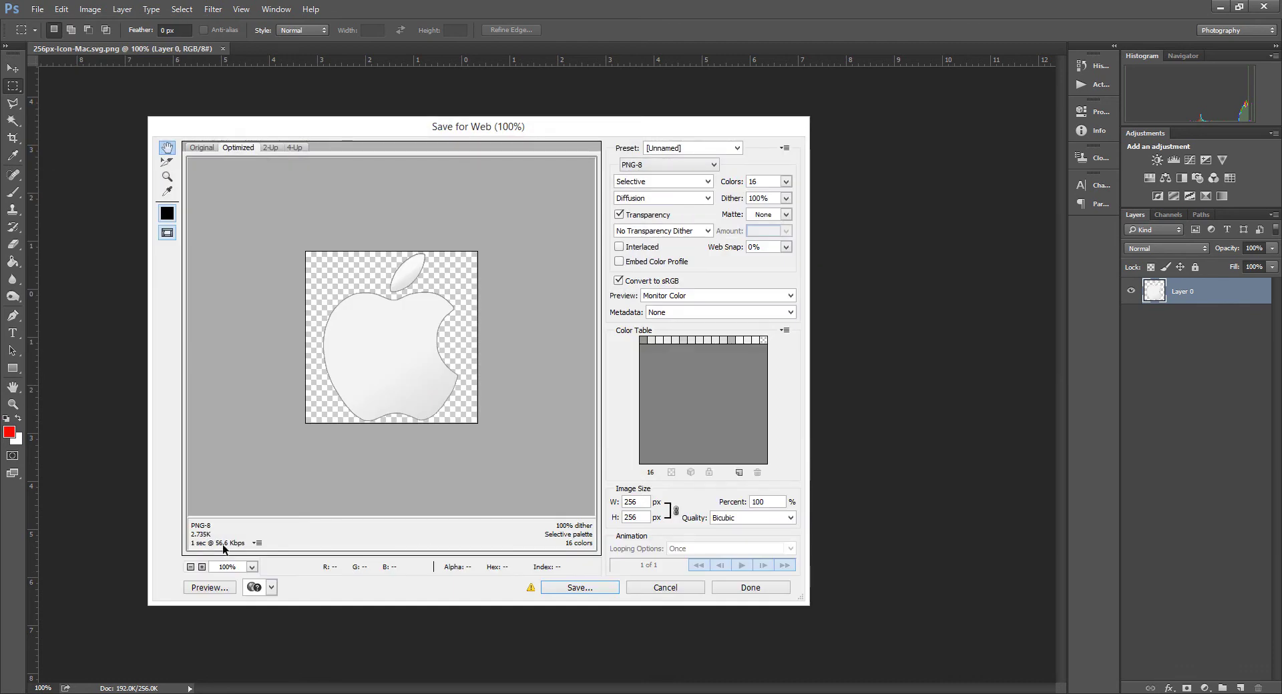
{"action": "left_click", "coordinate": [692, 164]}
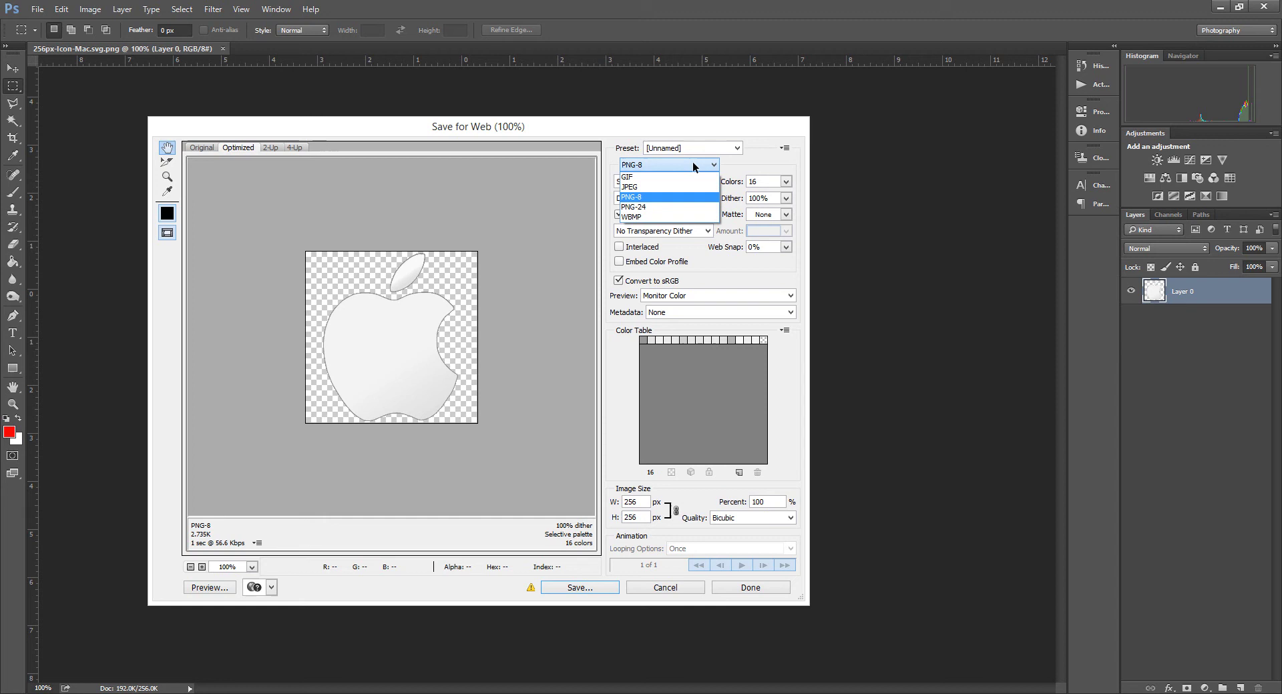
{"action": "left_click", "coordinate": [676, 207]}
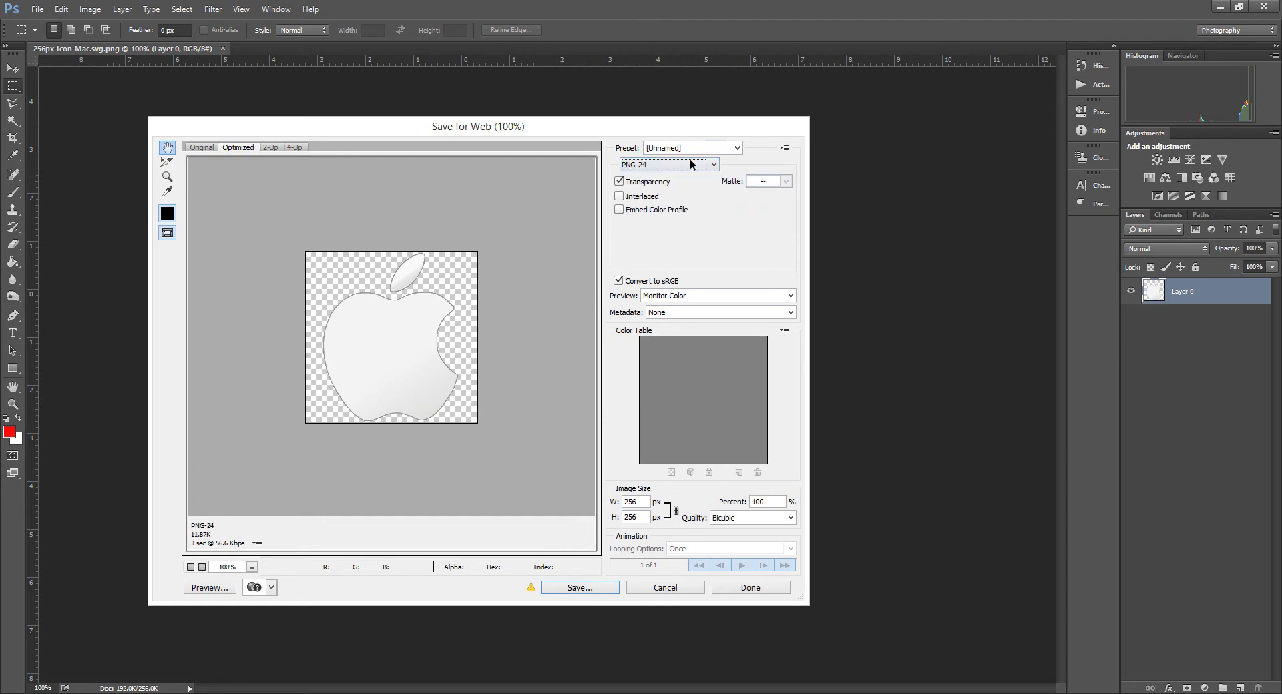
{"action": "left_click", "coordinate": [692, 164]}
{"action": "left_click", "coordinate": [676, 200]}
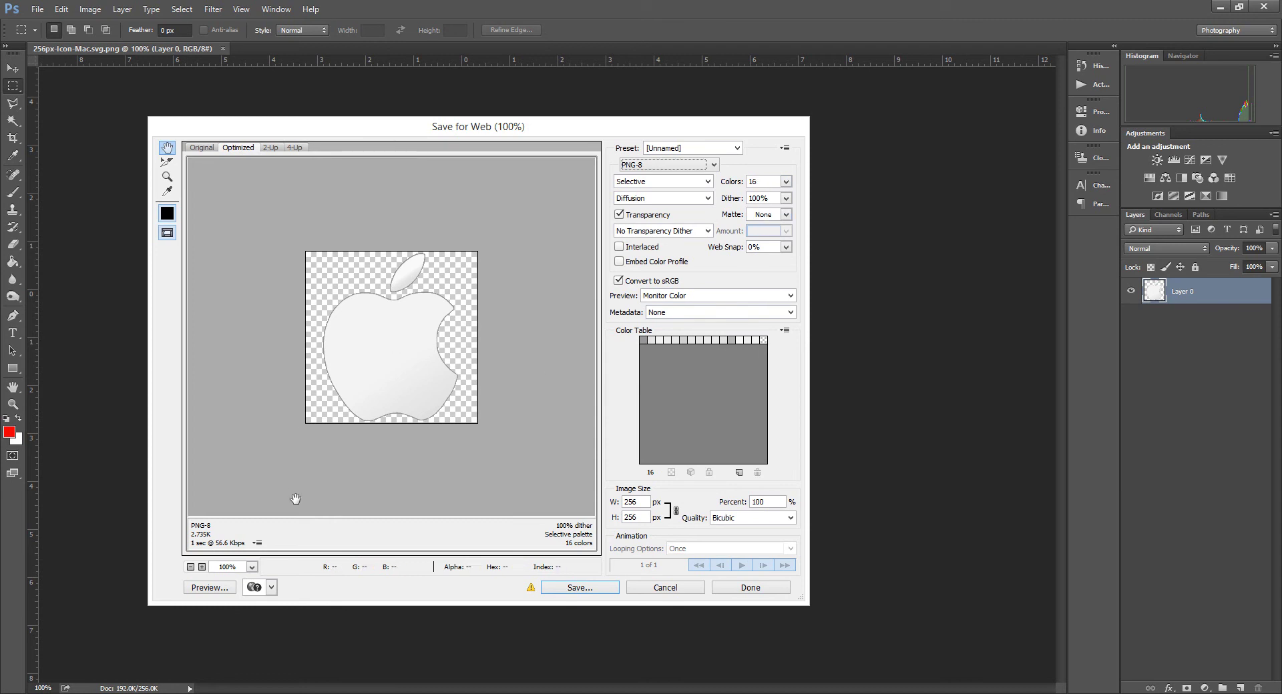
{"action": "left_click", "coordinate": [575, 589]}
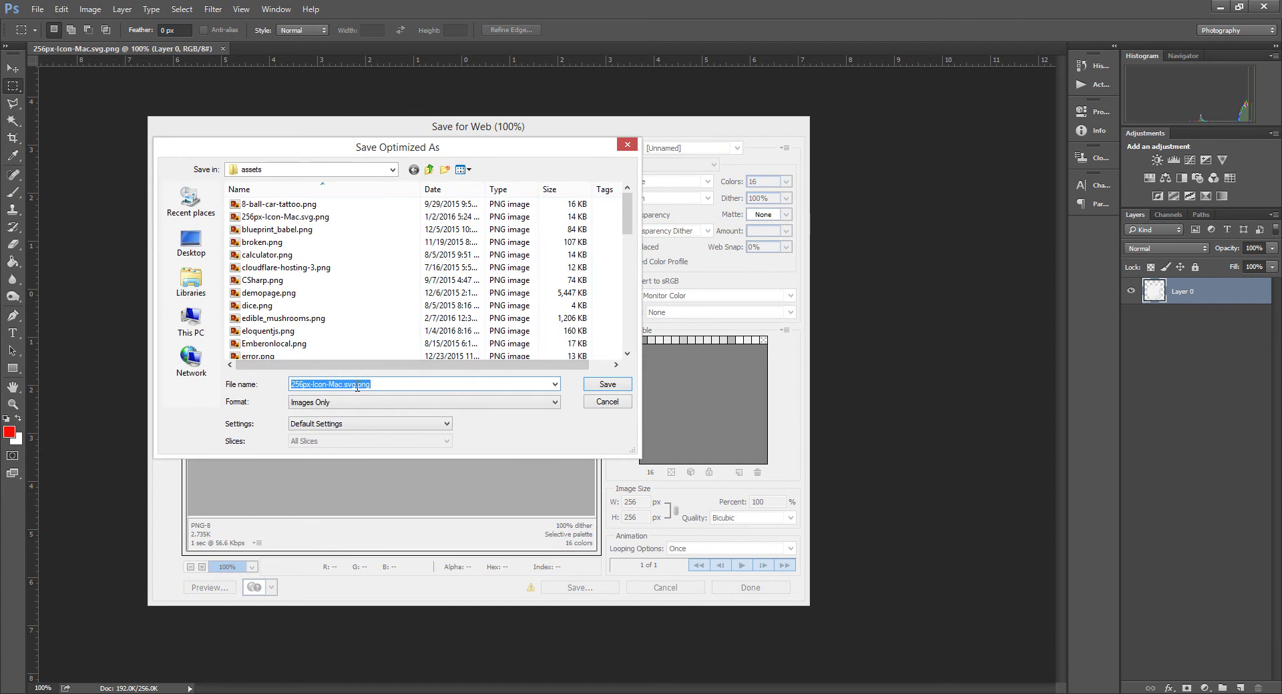
Step: Save the optimized copy as 256px-Icon-Mac.svg.optimized.png in the assets folder
{"action": "left_click", "coordinate": [359, 385]}
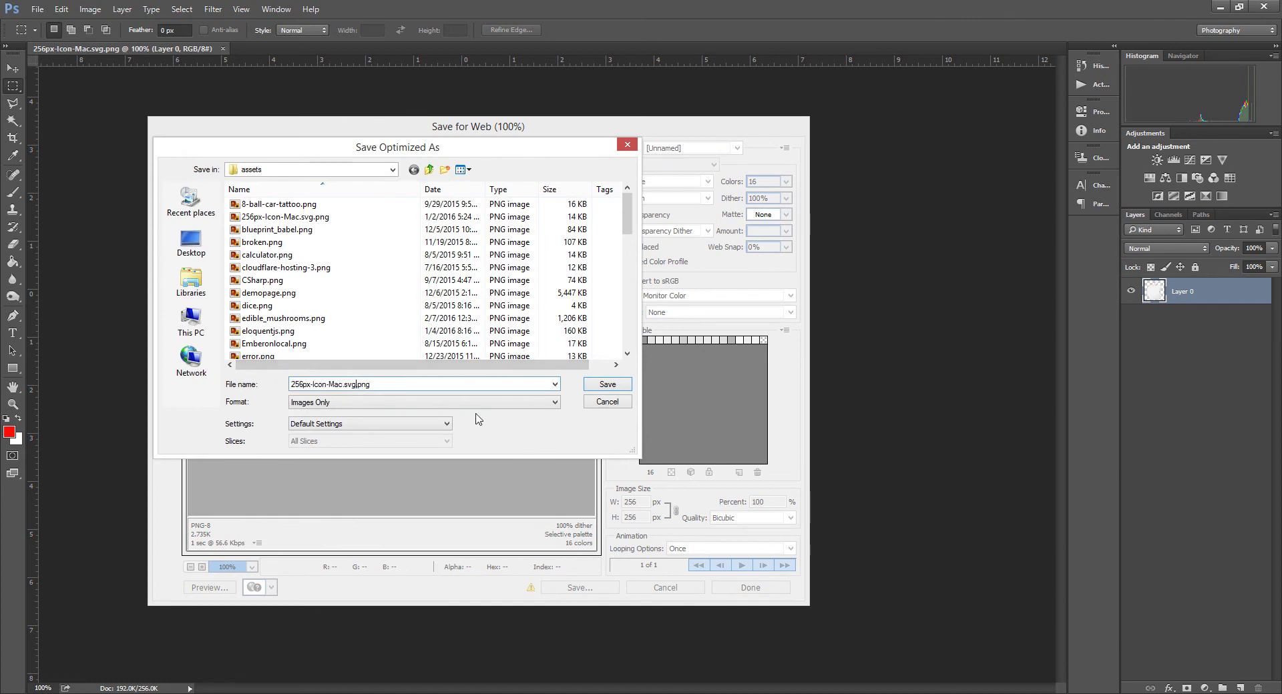
{"action": "type", "text": "optimized."}
{"action": "key", "text": "Return"}
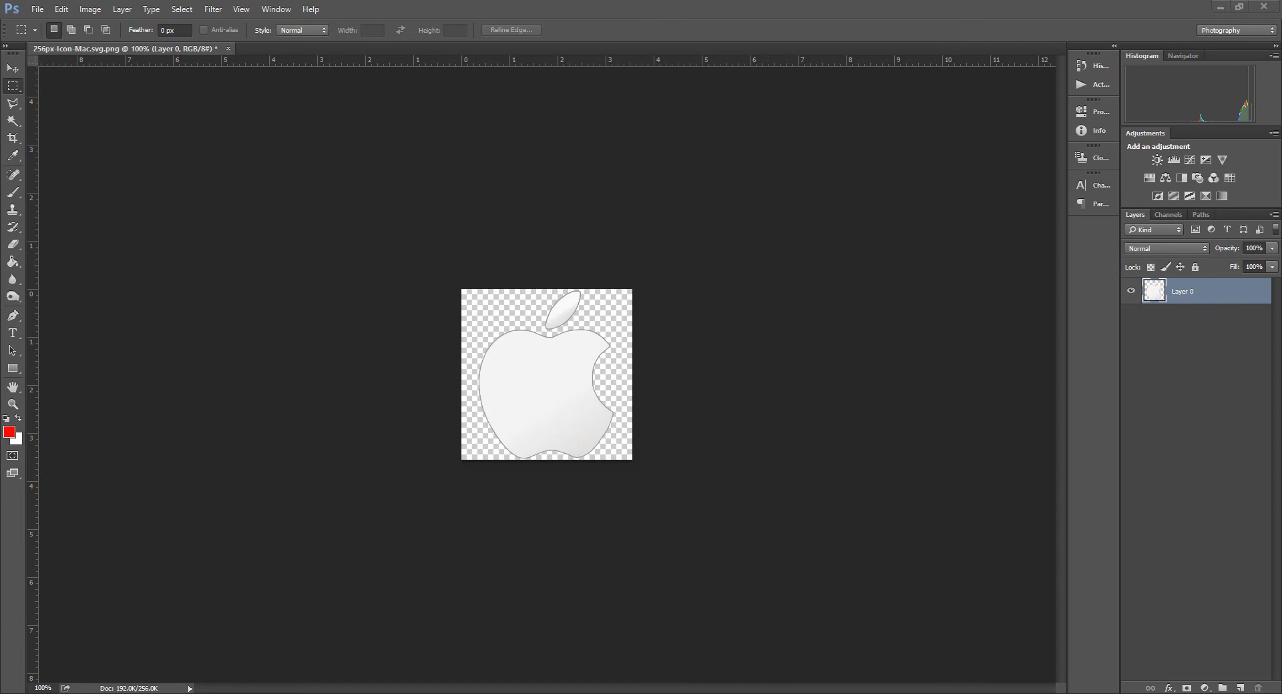
Step: View the assets folder showing the 2.73 KB optimized icon beside the 13.5 KB original
{"action": "key", "text": "alt+Tab"}
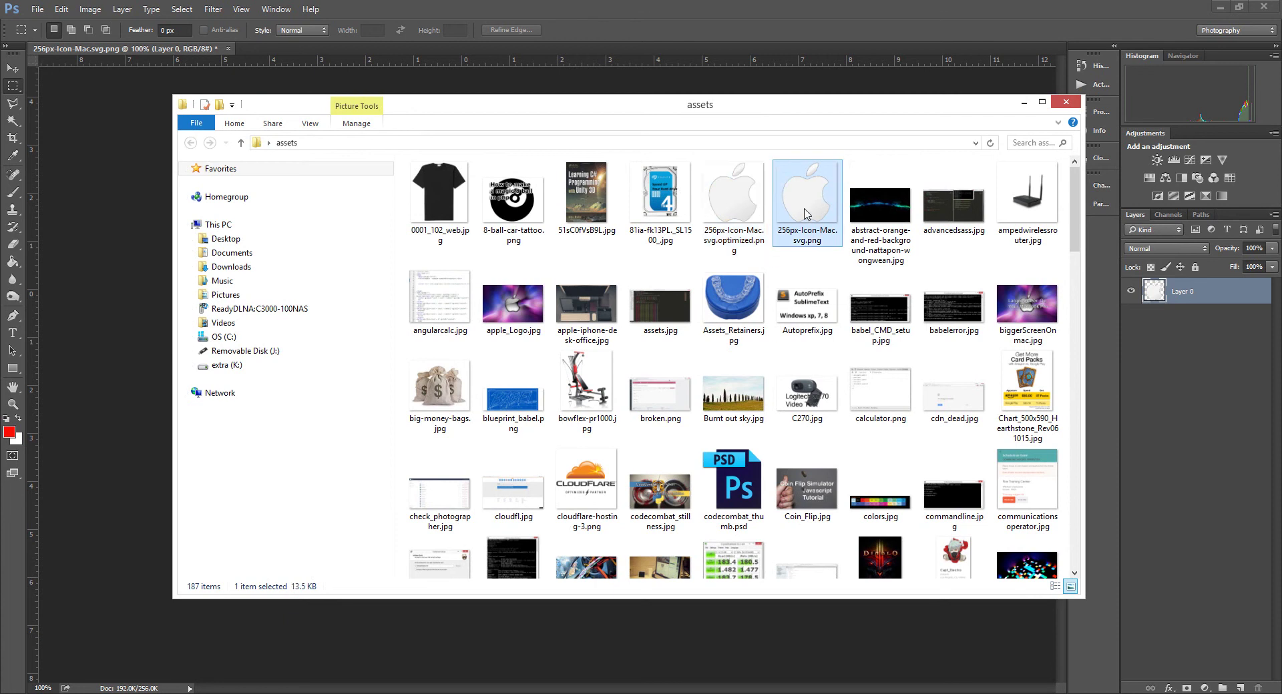
Step: Launch Calculator via Start search and compute 13.5/2.7, giving about 5
{"action": "key", "text": "super"}
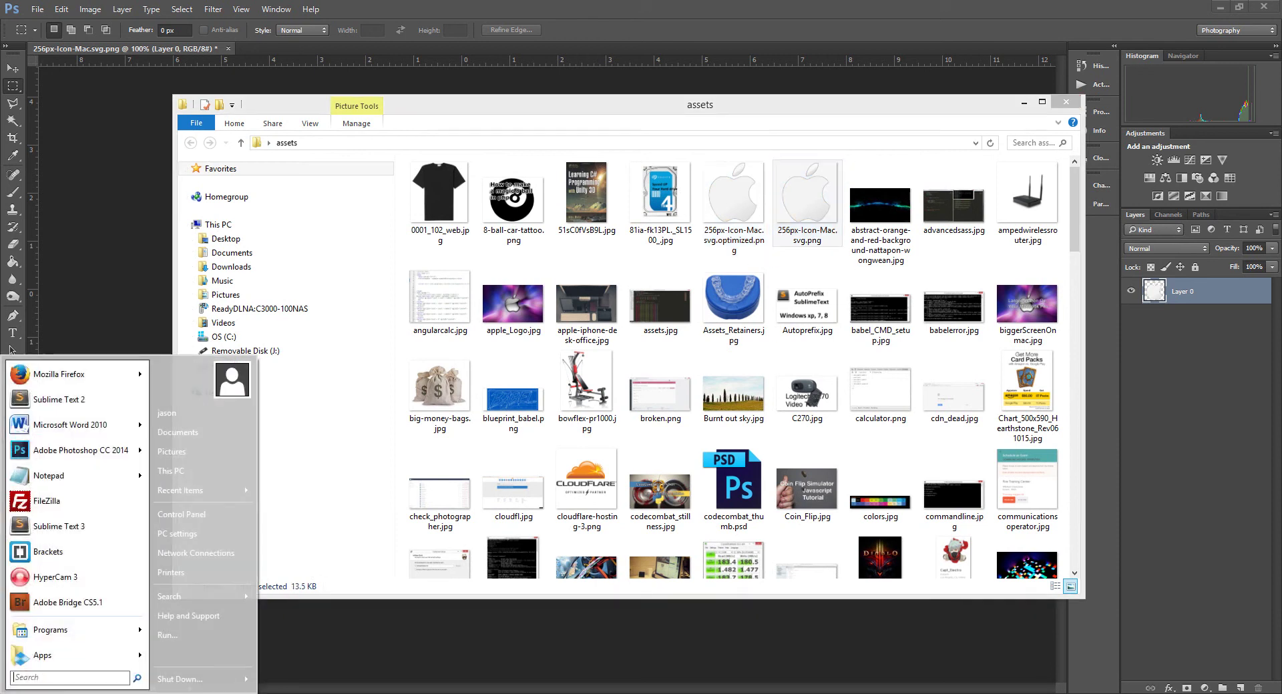
{"action": "type", "text": "calc"}
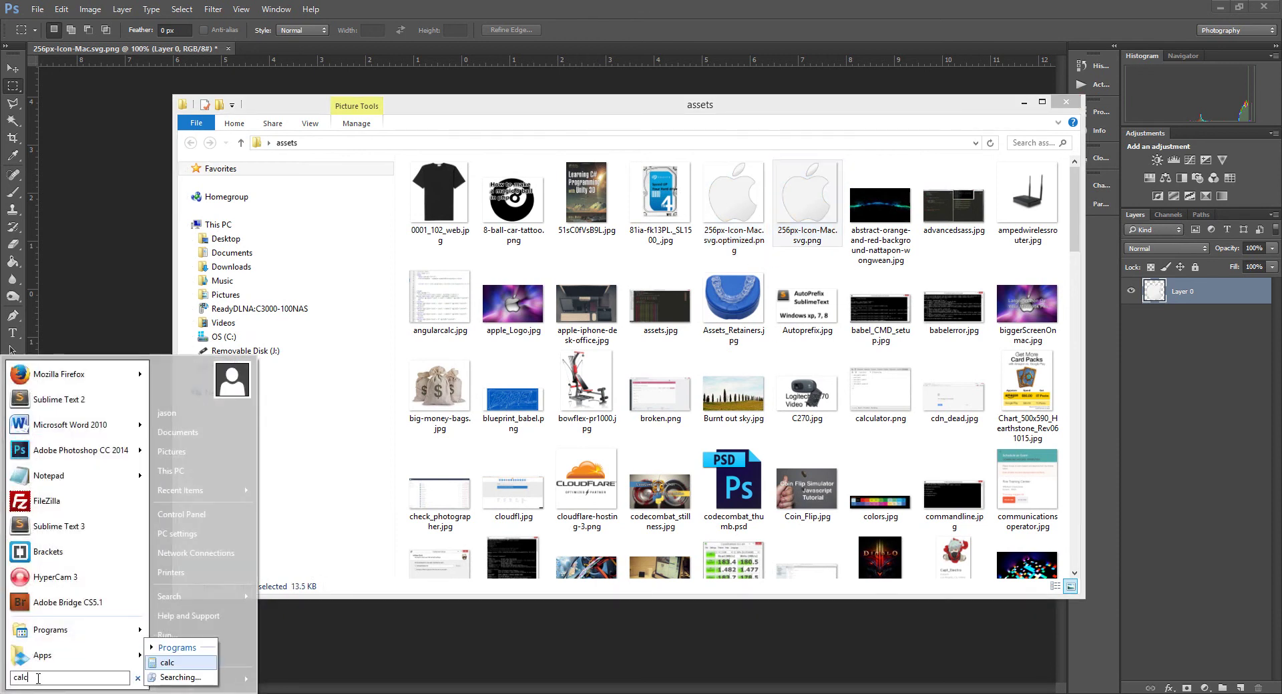
{"action": "key", "text": "Return"}
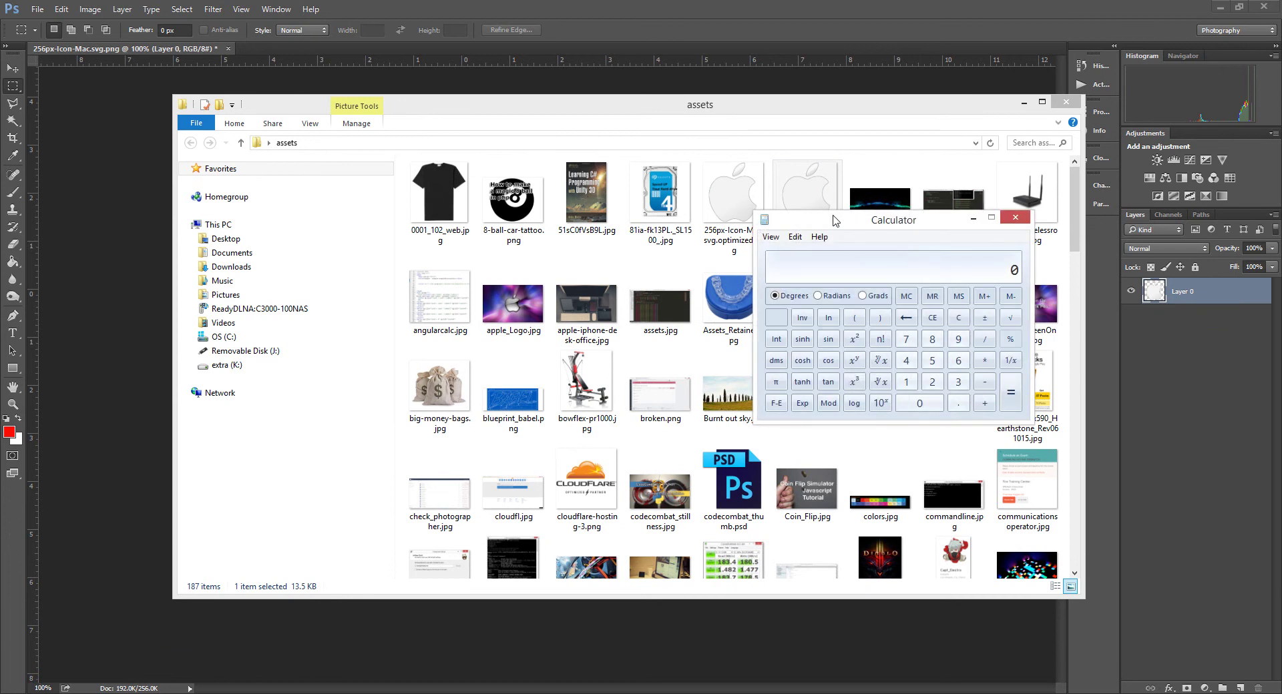
{"action": "left_click_drag", "start_coordinate": [831, 219], "coordinate": [713, 321]}
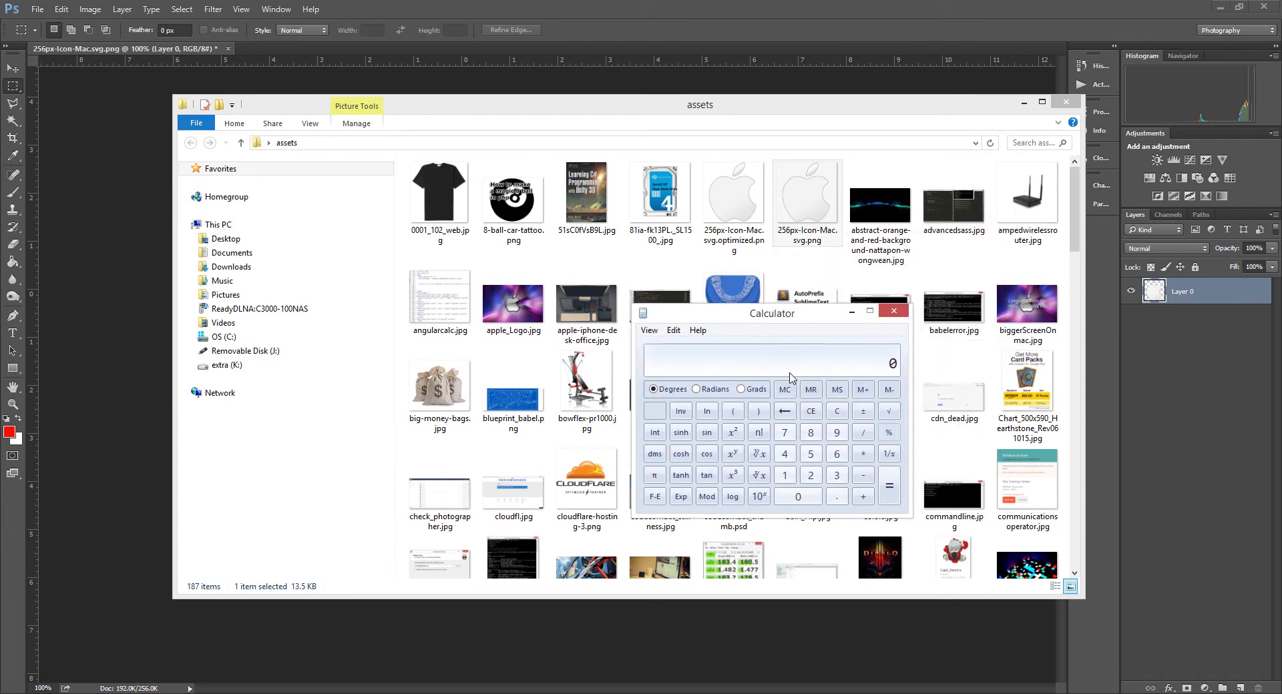
{"action": "type", "text": "13.5/2.7"}
{"action": "key", "text": "Return"}
Step: Close Calculator, check the optimized PNG is 2.73 KB, and close the icon document without saving
{"action": "left_click", "coordinate": [849, 312]}
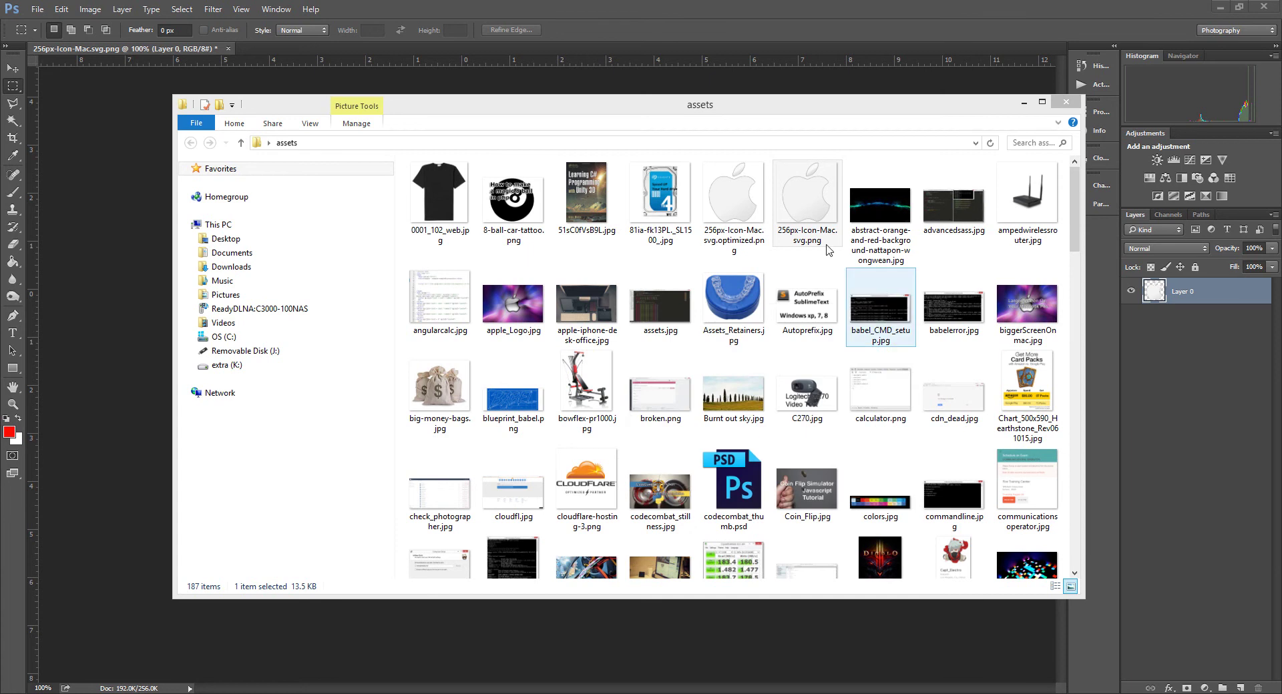
{"action": "left_click", "coordinate": [743, 190]}
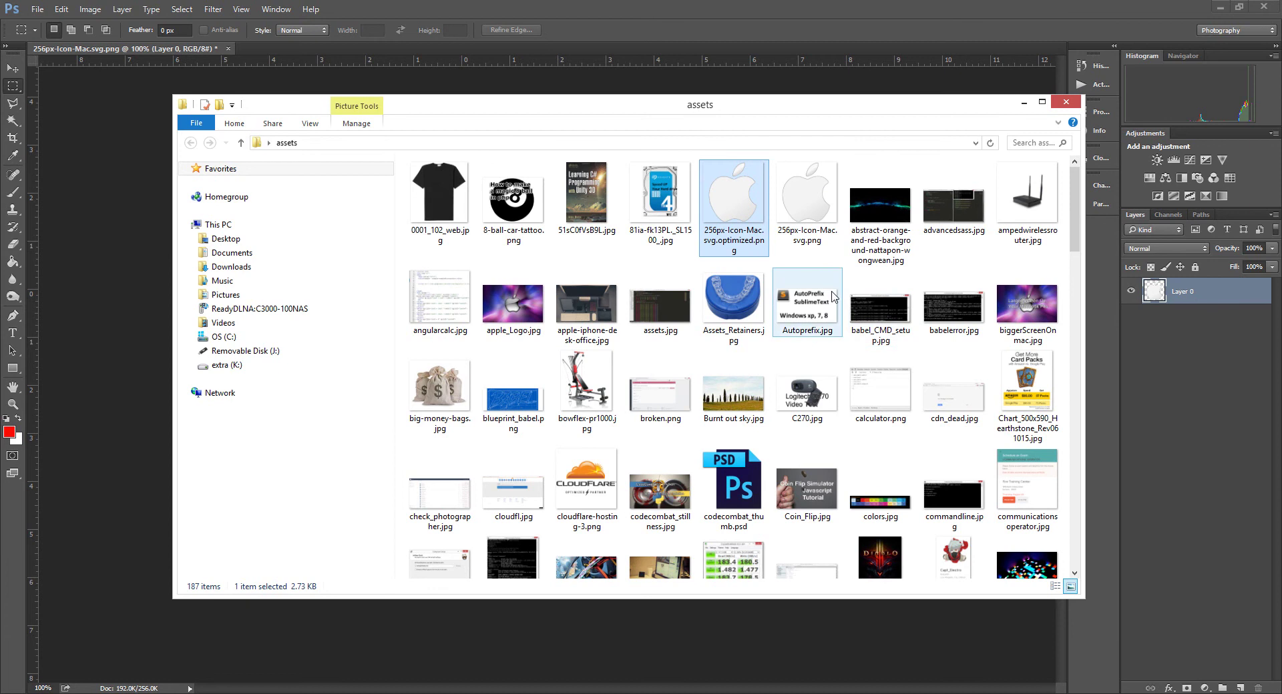
{"action": "left_click_drag", "start_coordinate": [718, 107], "coordinate": [1281, 192]}
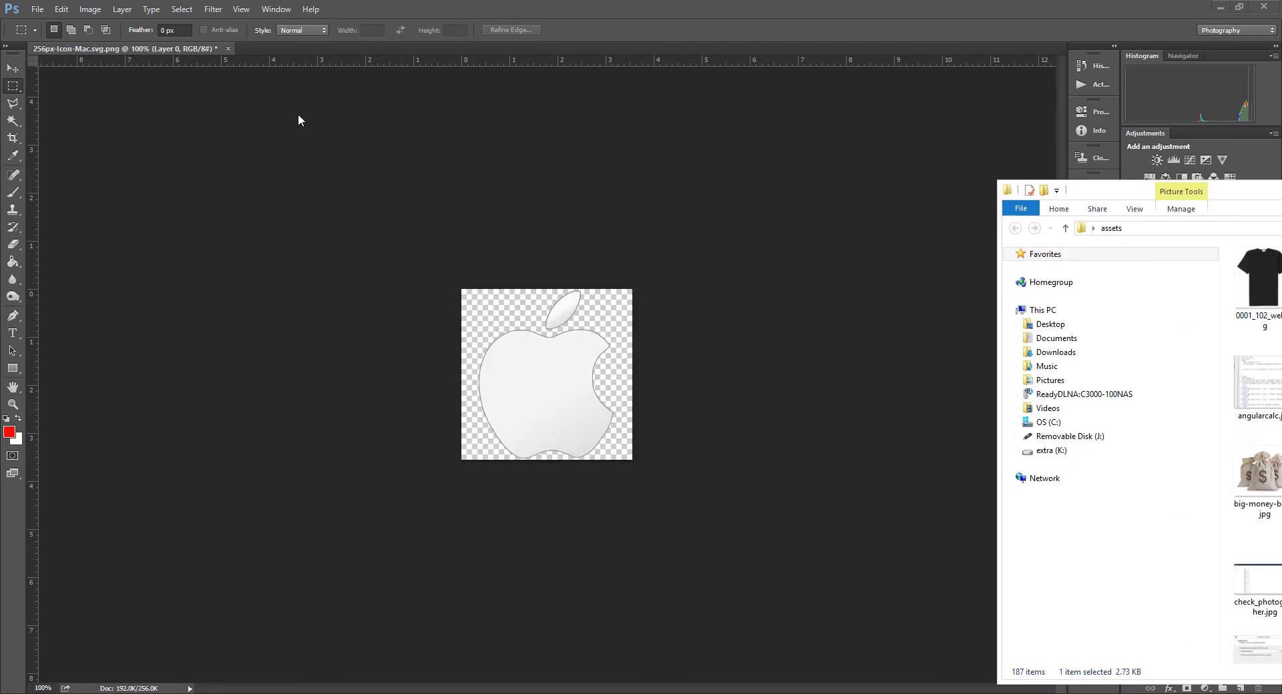
{"action": "left_click", "coordinate": [228, 51]}
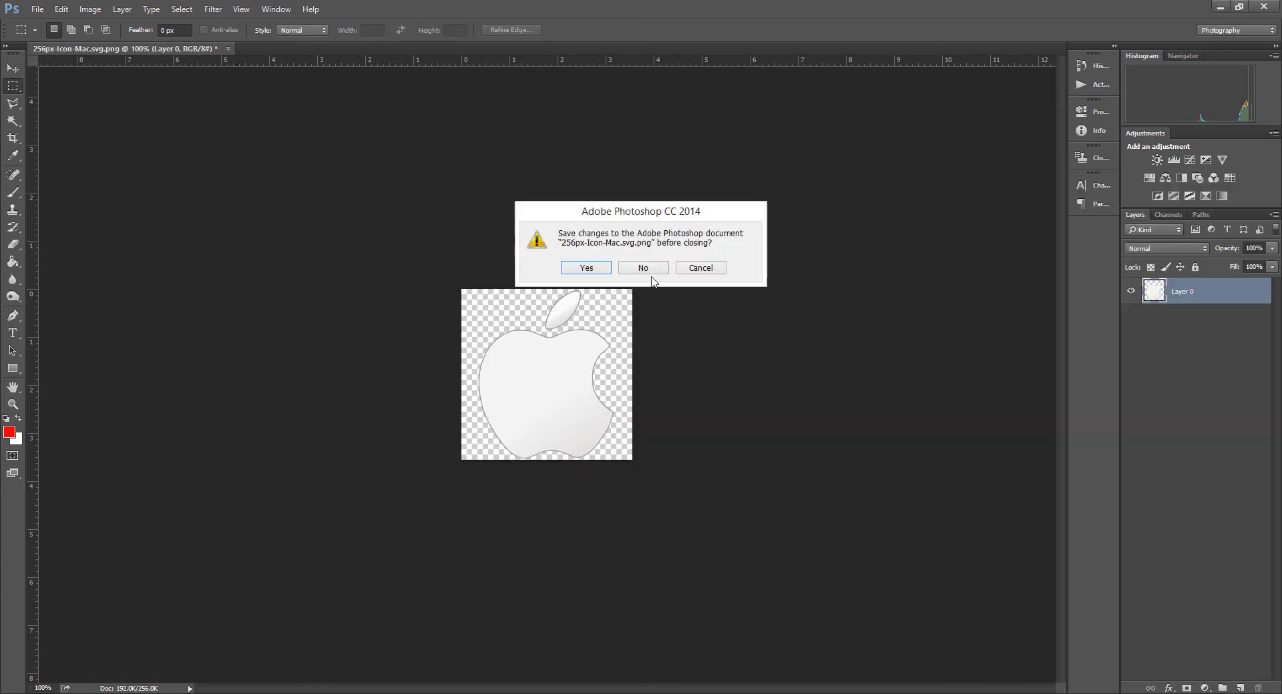
{"action": "left_click", "coordinate": [643, 268]}
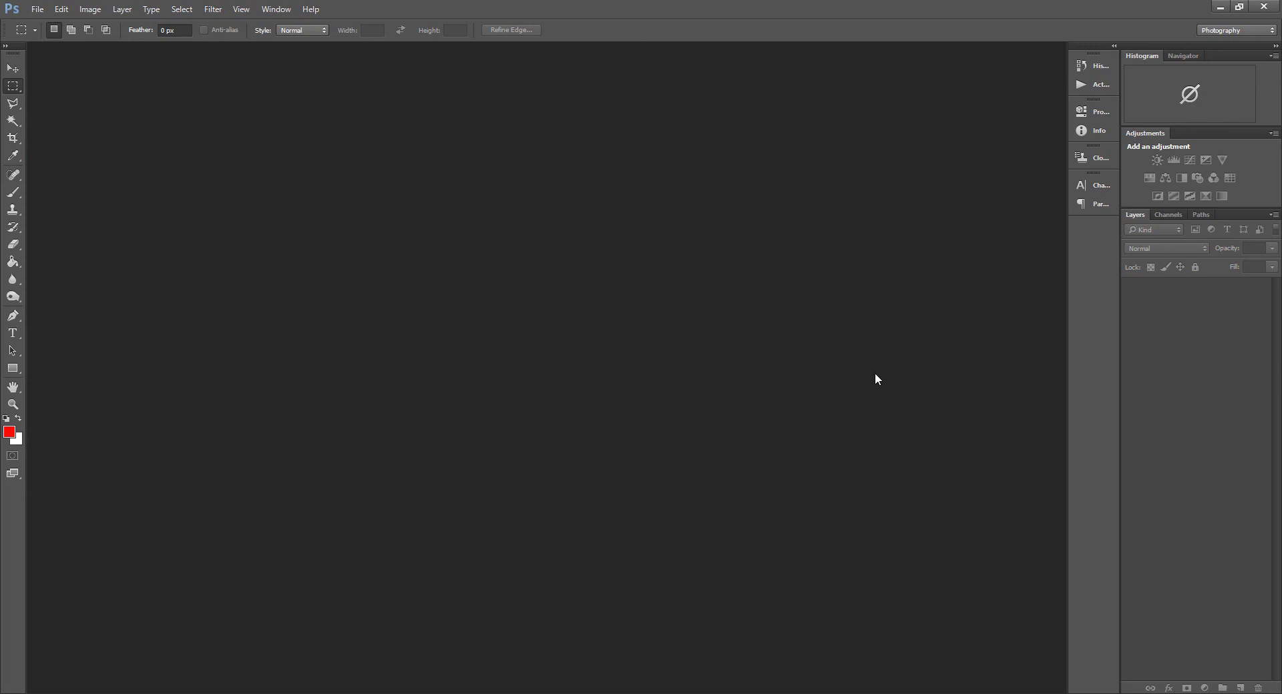
Step: Open 81ia-fk13PL._SL1500_.jpg and crop it to a rectangle tightly around the Seagate drive
{"action": "left_click_drag", "start_coordinate": [877, 379], "coordinate": [457, 327]}
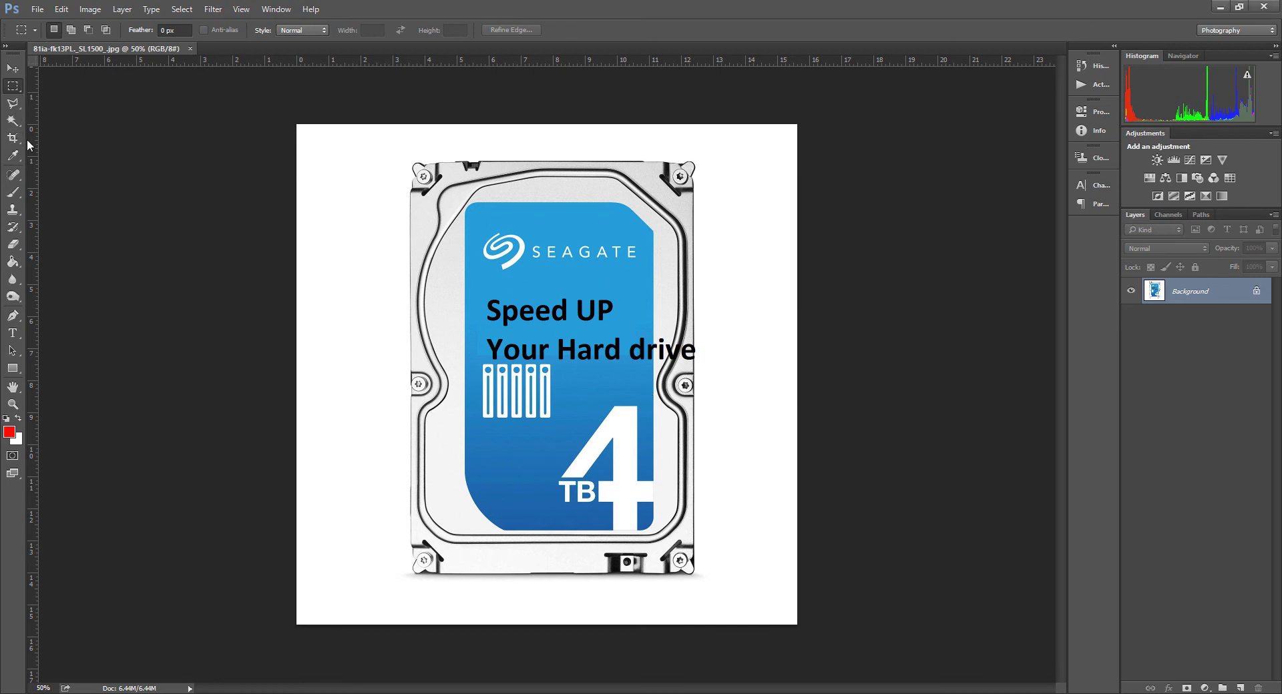
{"action": "left_click_drag", "start_coordinate": [392, 146], "coordinate": [713, 590]}
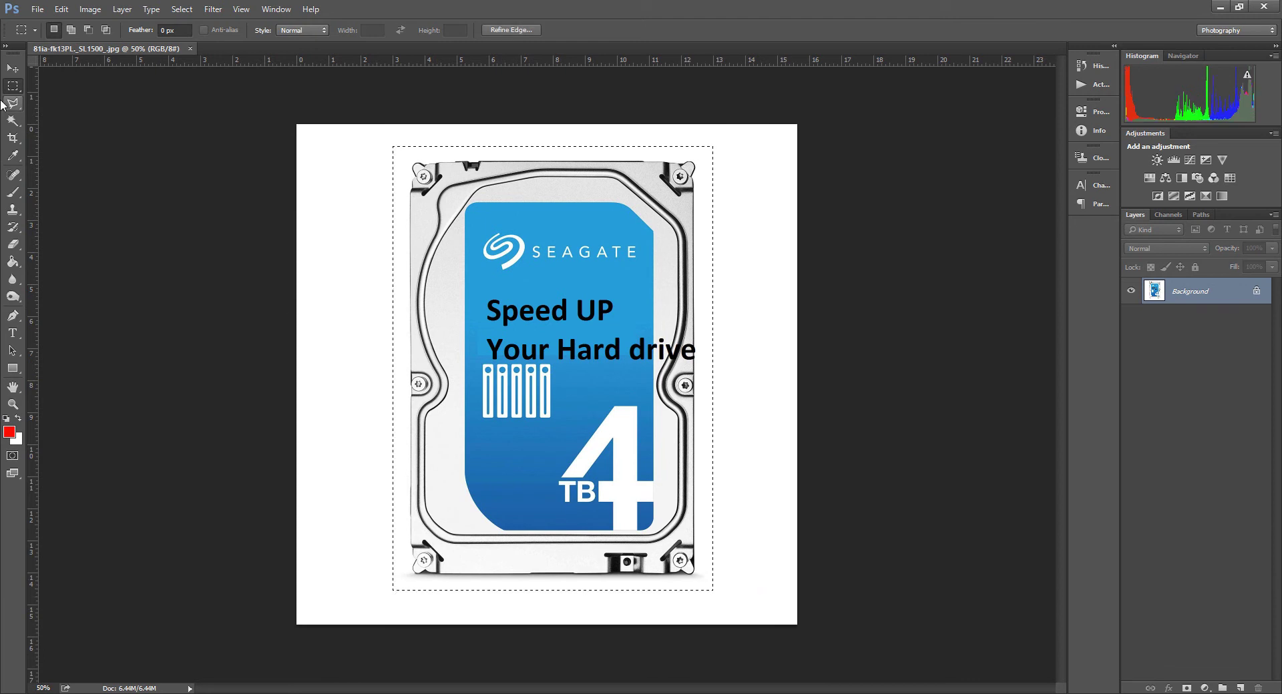
{"action": "left_click", "coordinate": [13, 137]}
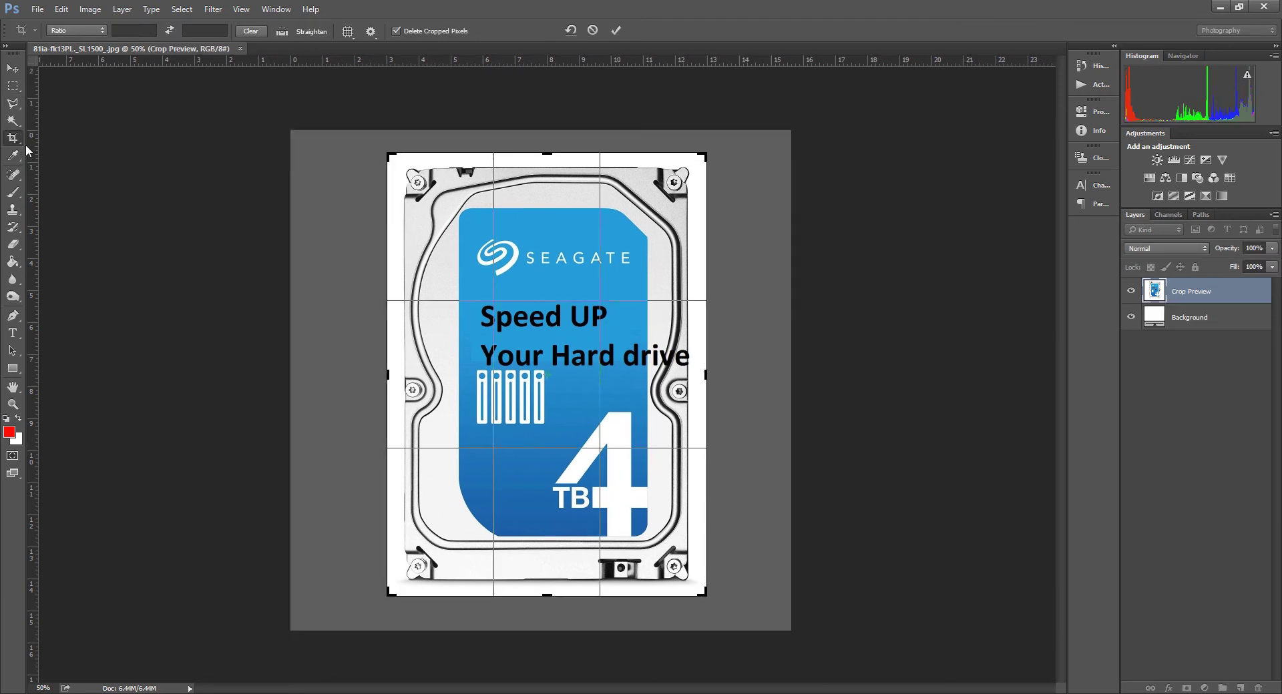
{"action": "key", "text": "Return"}
Step: Open Save for Web for the drive image and zoom the preview out to 33.3%
{"action": "left_click", "coordinate": [38, 9]}
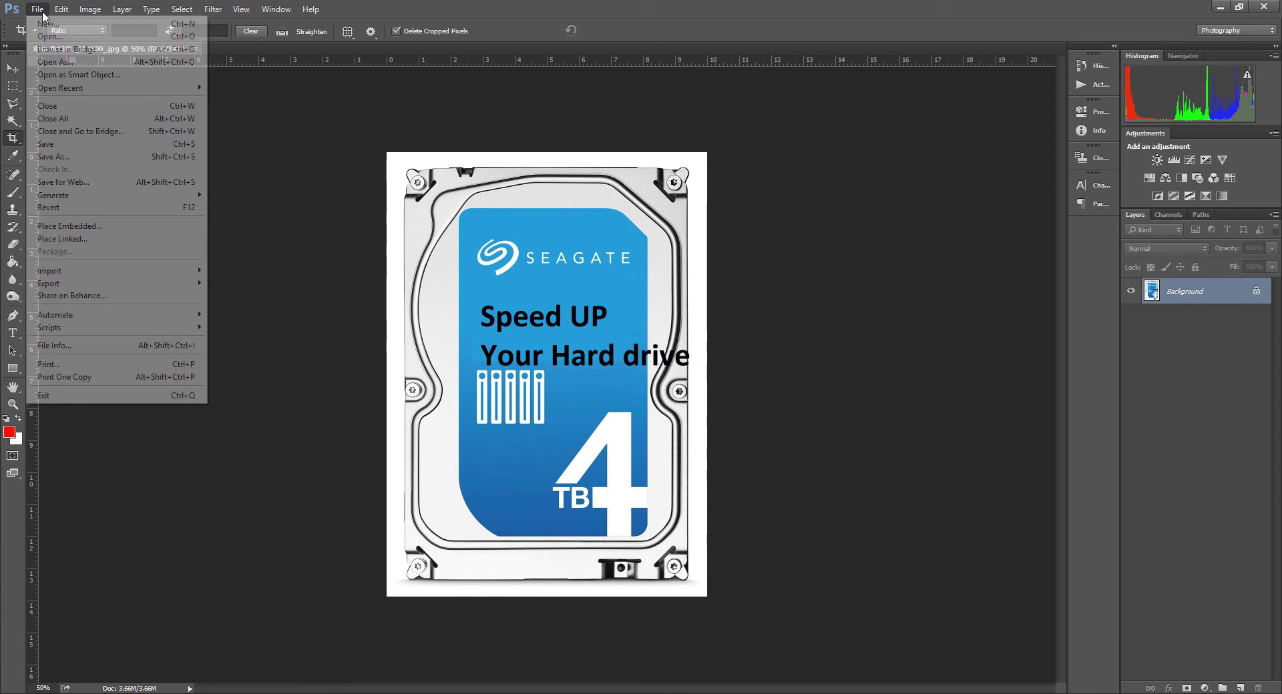
{"action": "left_click", "coordinate": [126, 183]}
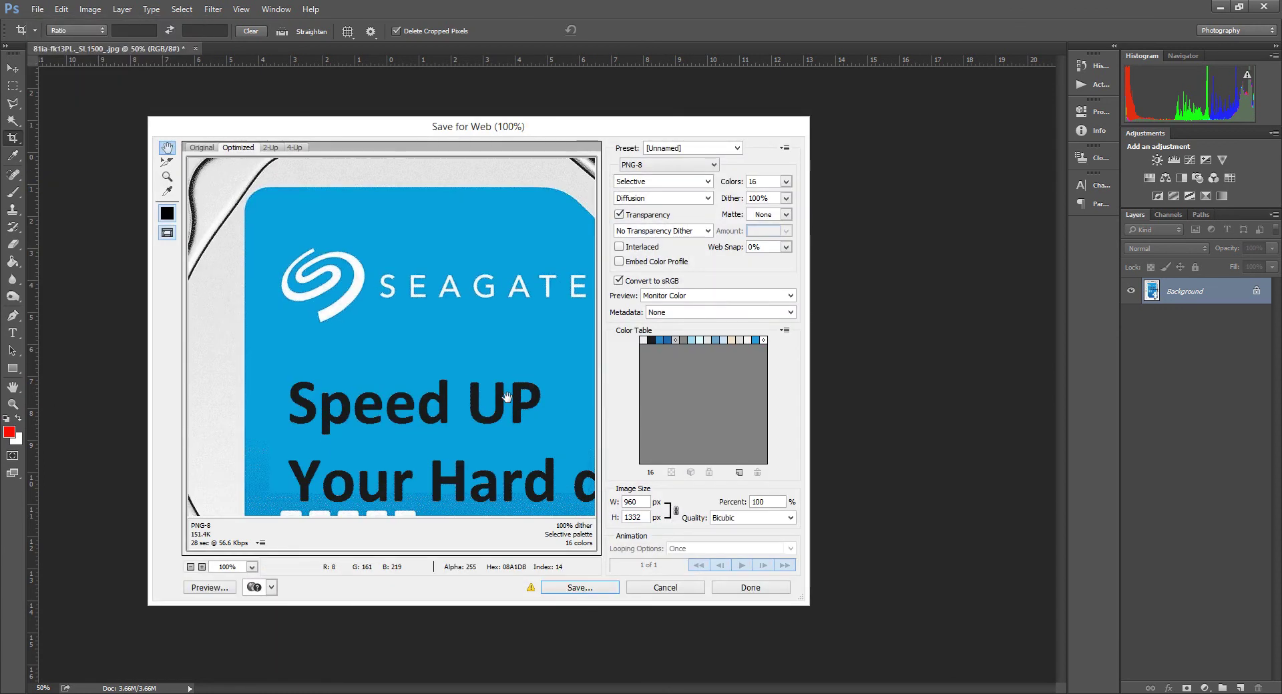
{"action": "left_click_drag", "start_coordinate": [508, 398], "coordinate": [409, 272]}
{"action": "left_click_drag", "start_coordinate": [590, 511], "coordinate": [566, 384]}
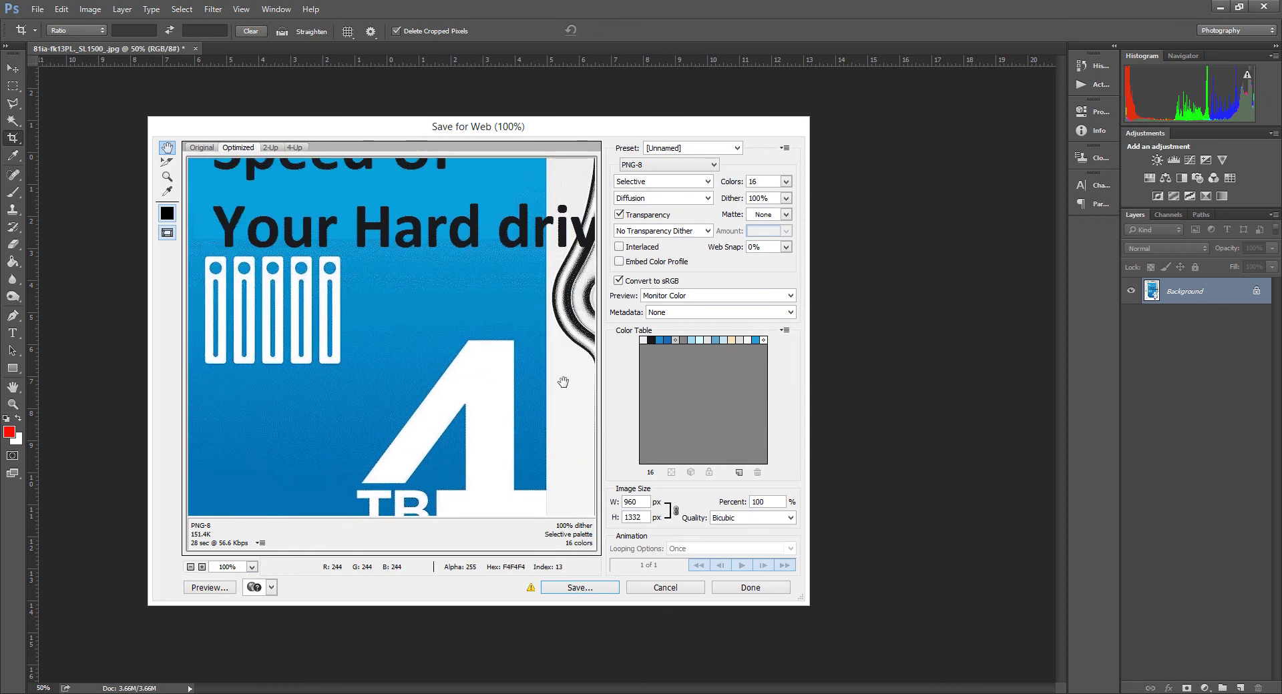
{"action": "key", "text": "ctrl+minus"}
{"action": "key", "text": "ctrl+minus"}
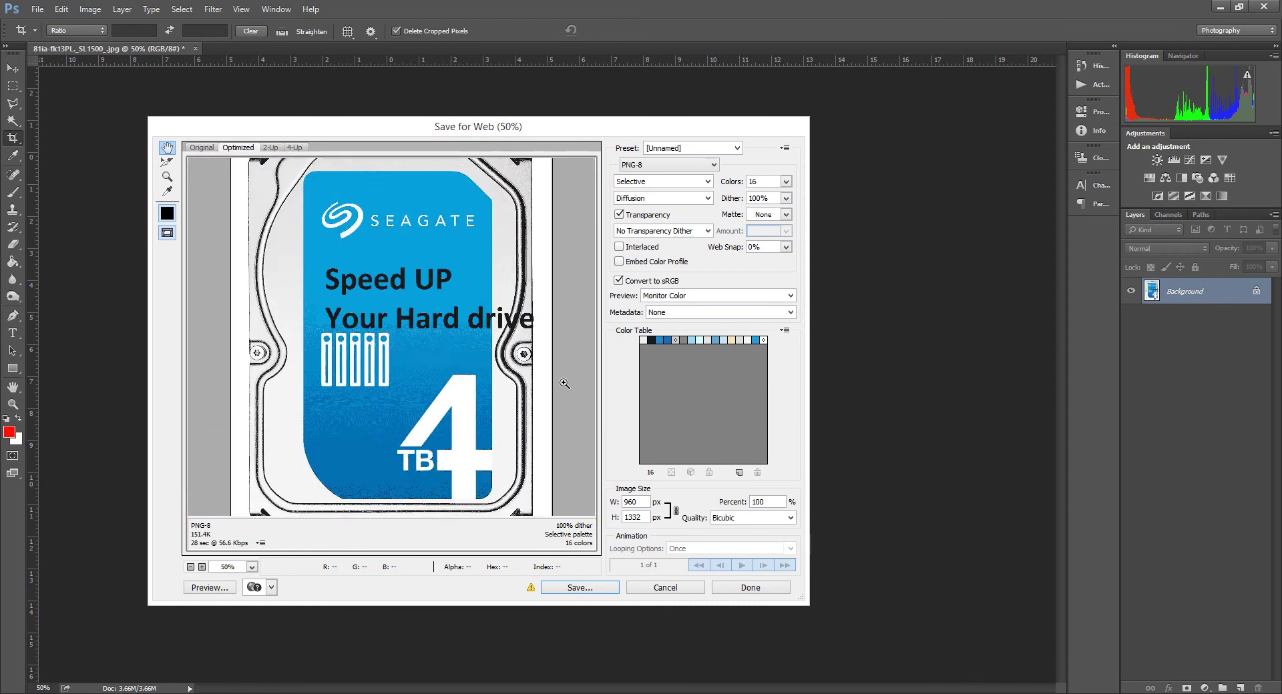
{"action": "key", "text": "ctrl+minus"}
Step: Try GIF output with 256 colours before choosing another format
{"action": "left_click", "coordinate": [651, 166]}
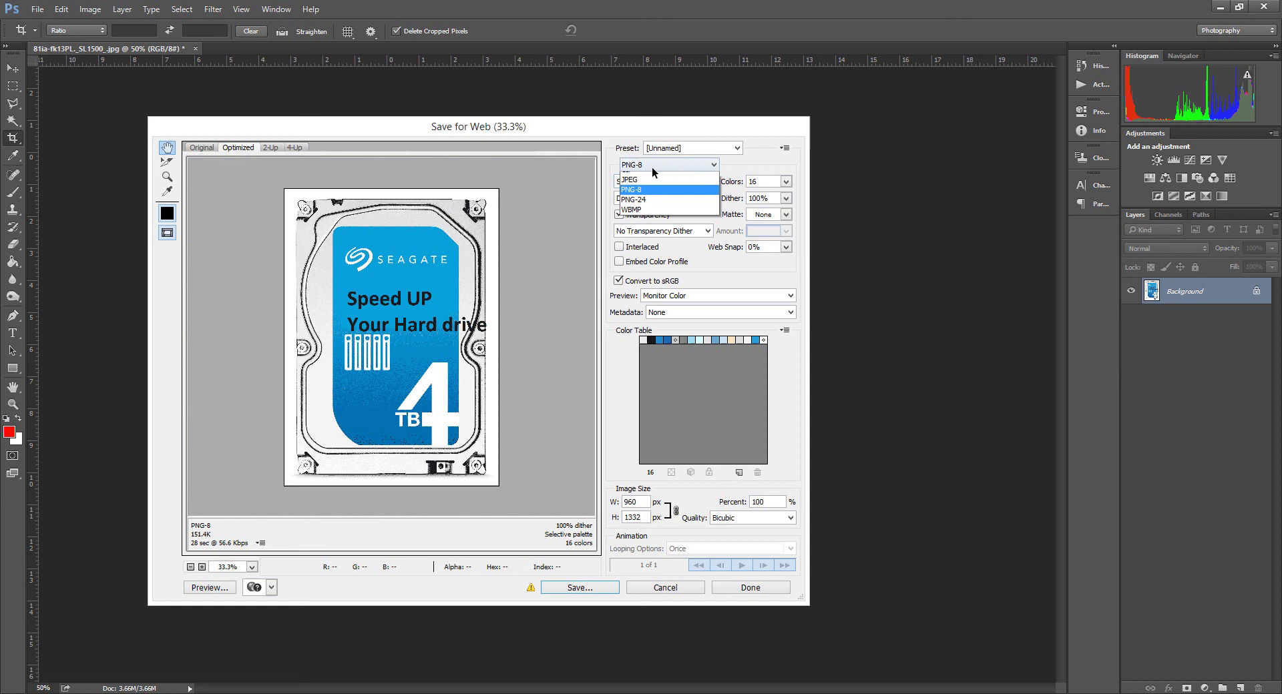
{"action": "left_click", "coordinate": [654, 176]}
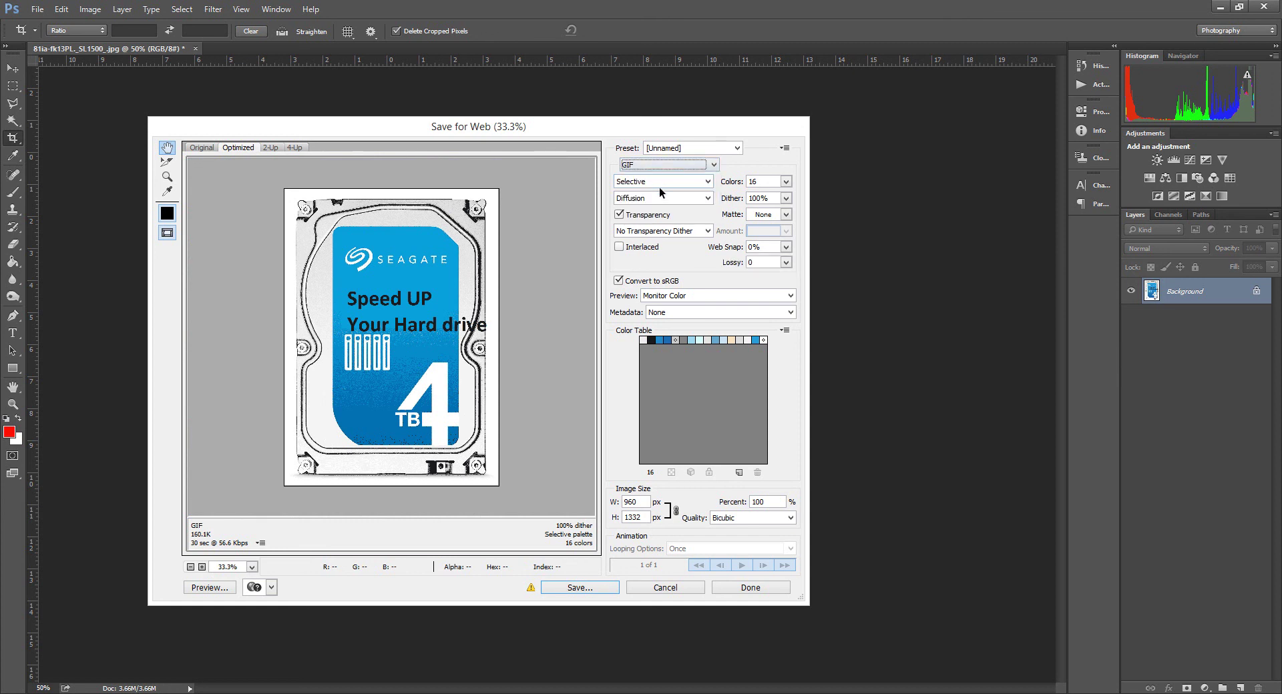
{"action": "left_click", "coordinate": [714, 165]}
{"action": "left_click", "coordinate": [715, 167]}
{"action": "double_click", "coordinate": [767, 178]}
{"action": "type", "text": "256"}
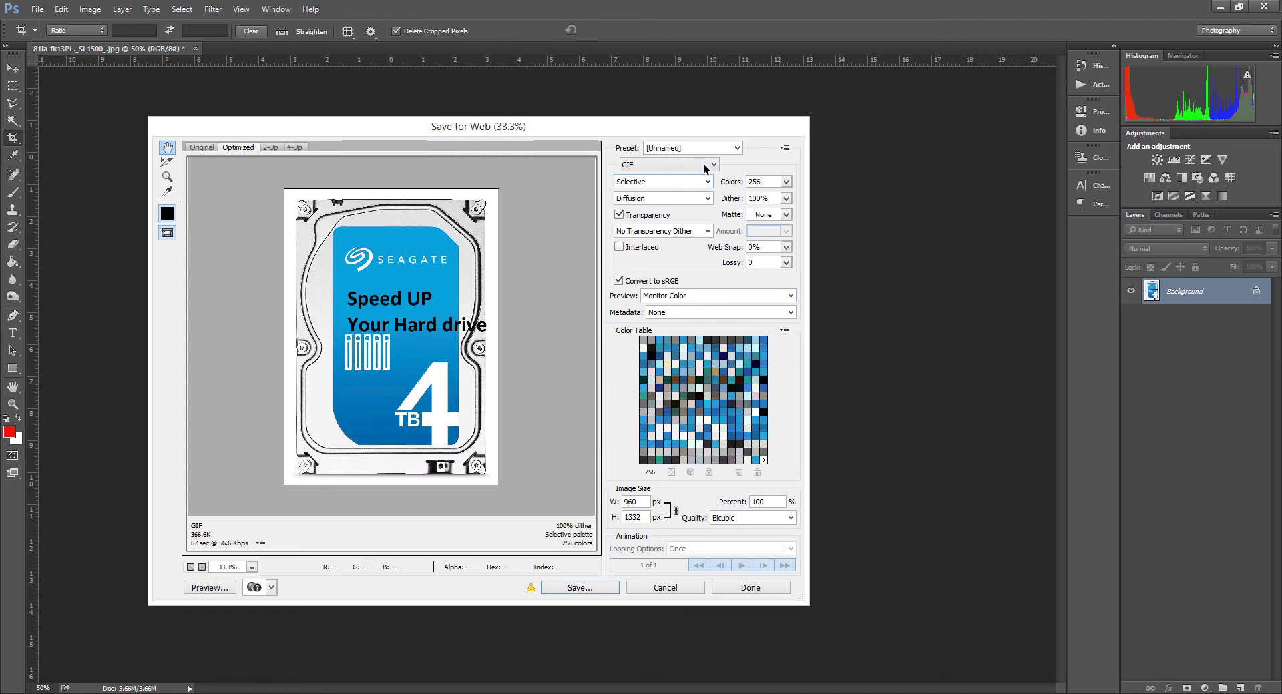
{"action": "left_click", "coordinate": [704, 169]}
Step: Switch the export to JPEG and trial quality values 40, 20, 40, 60 and 80
{"action": "left_click", "coordinate": [672, 186]}
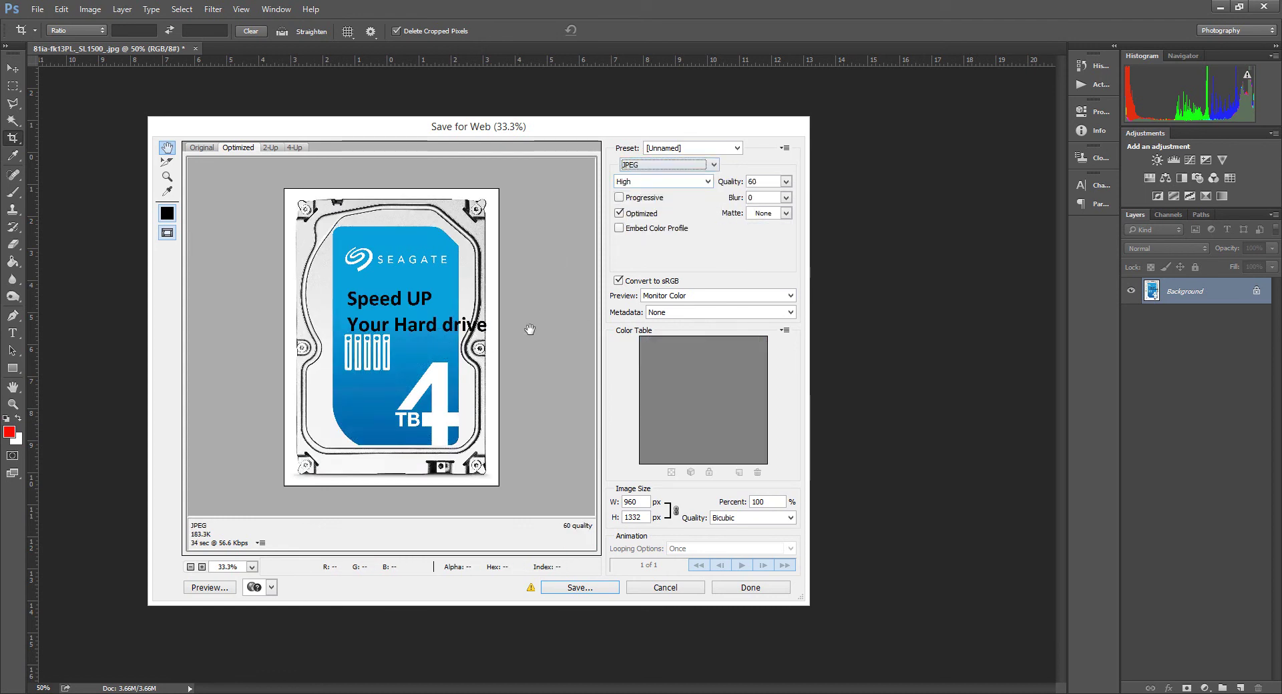
{"action": "left_click", "coordinate": [565, 377]}
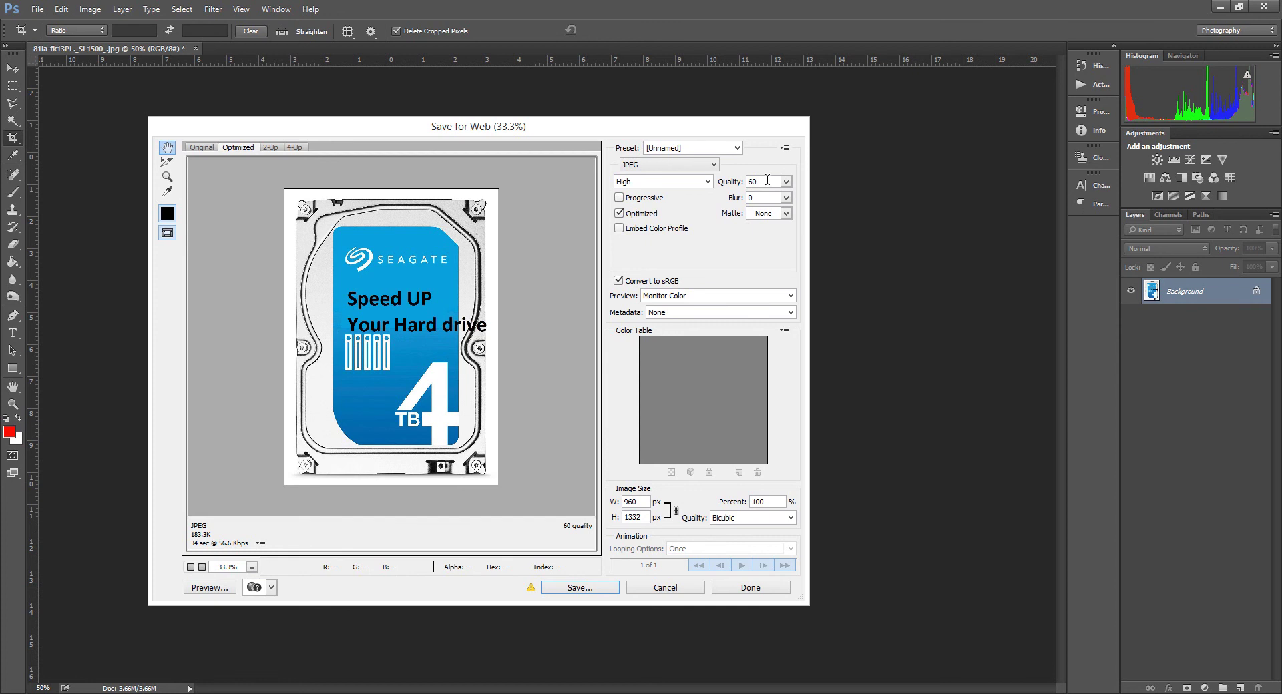
{"action": "key", "text": "Tab"}
{"action": "type", "text": "40"}
{"action": "key", "text": "Tab"}
{"action": "type", "text": "20"}
{"action": "key", "text": "Tab"}
{"action": "type", "text": "40"}
{"action": "key", "text": "Tab"}
{"action": "type", "text": "60"}
{"action": "double_click", "coordinate": [762, 181]}
{"action": "type", "text": "80"}
Step: Choose the High quality preset at 60 and enable Progressive encoding
{"action": "left_click", "coordinate": [698, 182]}
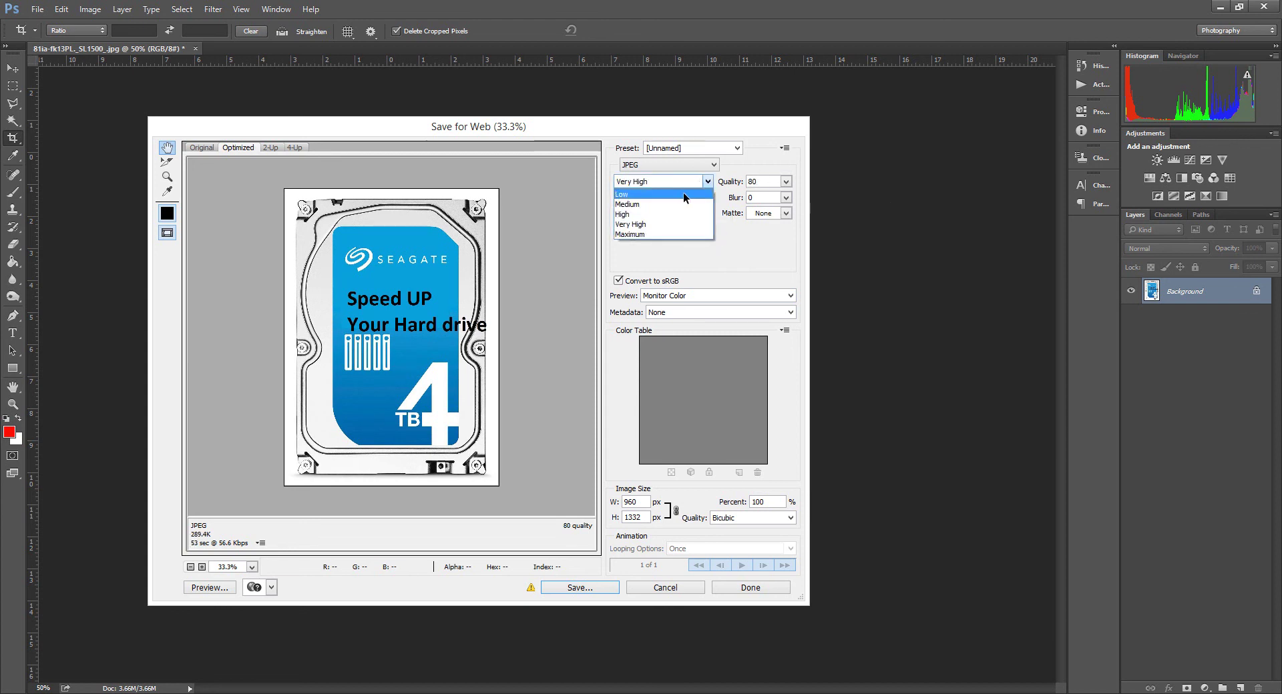
{"action": "left_click", "coordinate": [673, 202]}
{"action": "left_click", "coordinate": [711, 182]}
{"action": "left_click", "coordinate": [694, 193]}
{"action": "left_click", "coordinate": [710, 183]}
{"action": "left_click", "coordinate": [696, 214]}
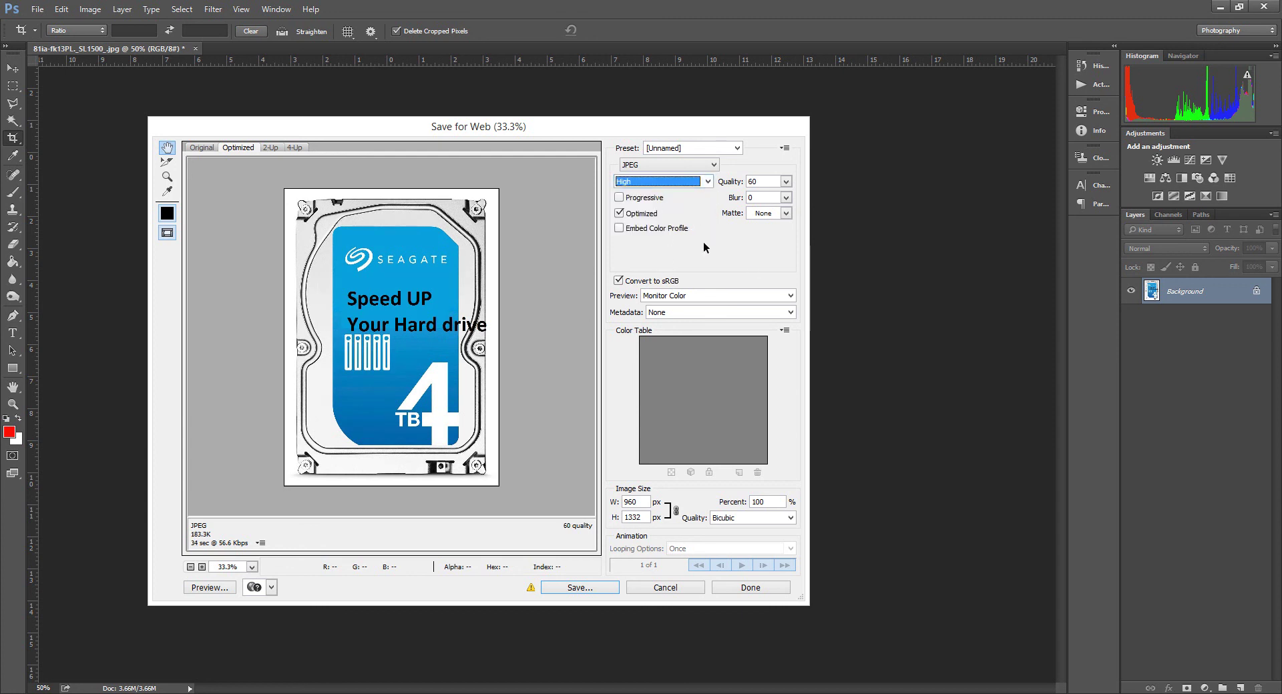
{"action": "left_click", "coordinate": [620, 198]}
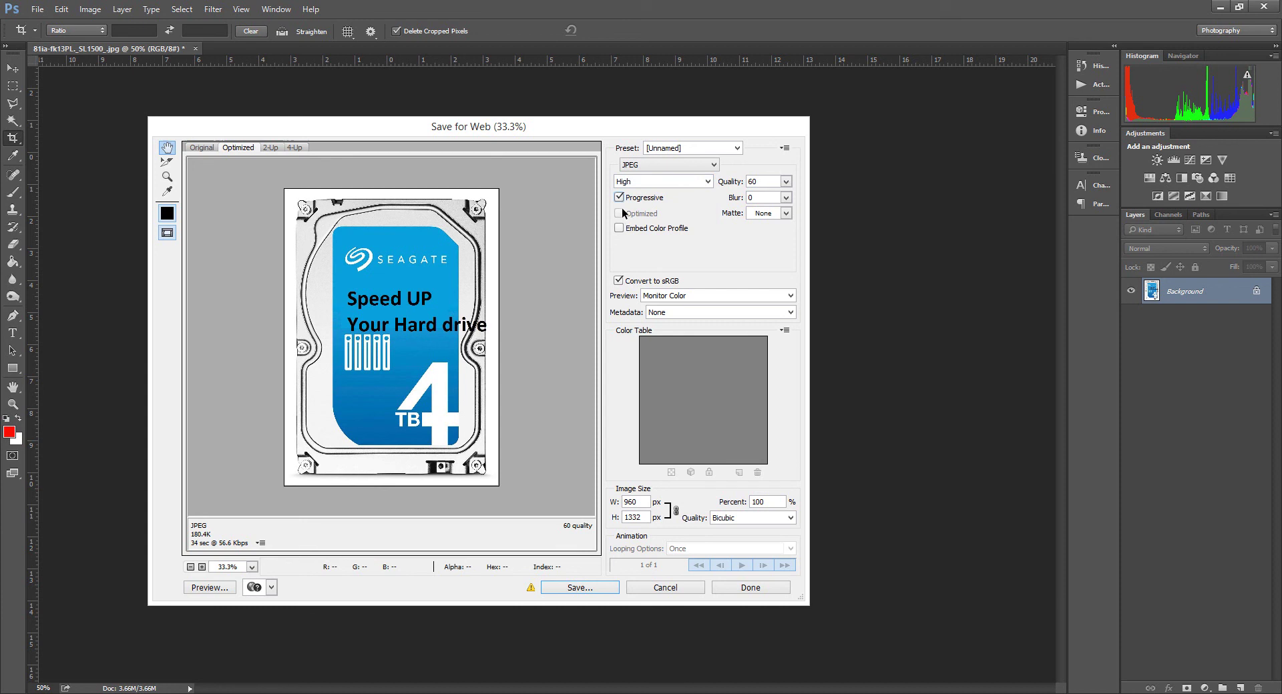
{"action": "left_click", "coordinate": [620, 198]}
{"action": "left_click", "coordinate": [619, 198]}
Step: Keep Matte at None and set image-size resampling to Bicubic Sharper
{"action": "left_click", "coordinate": [785, 213]}
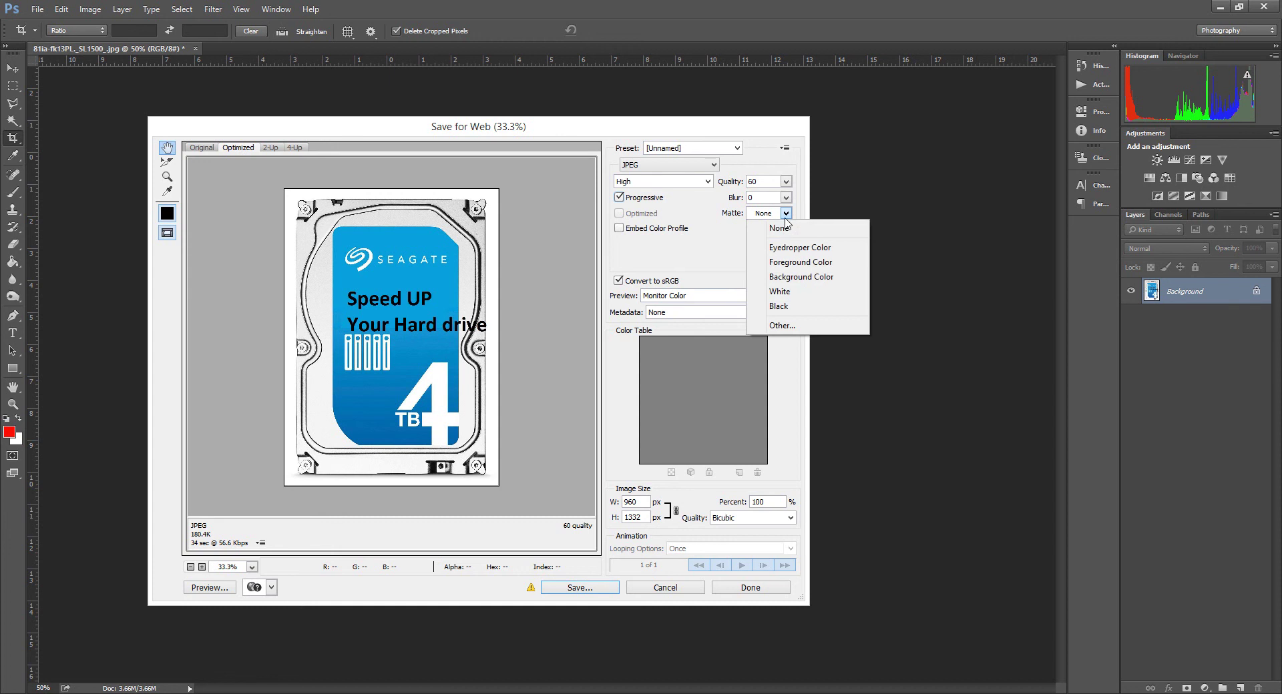
{"action": "left_click", "coordinate": [785, 231]}
{"action": "left_click", "coordinate": [788, 214]}
{"action": "left_click", "coordinate": [790, 215]}
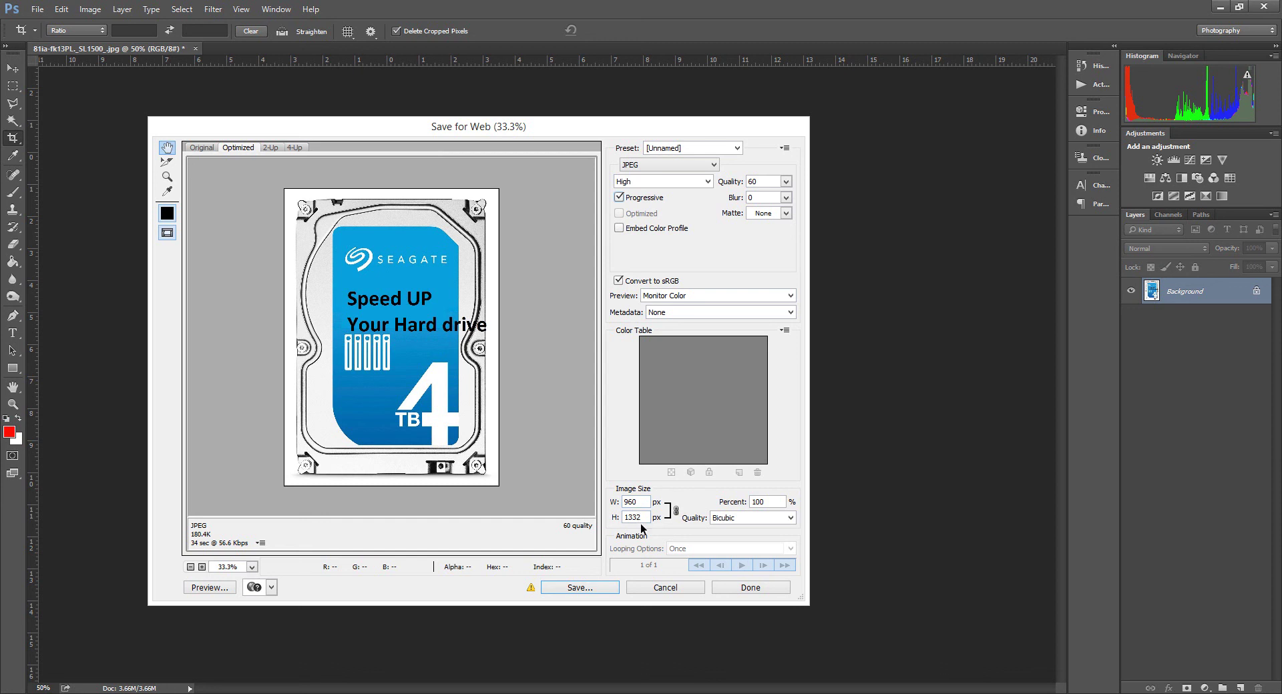
{"action": "left_click", "coordinate": [722, 519]}
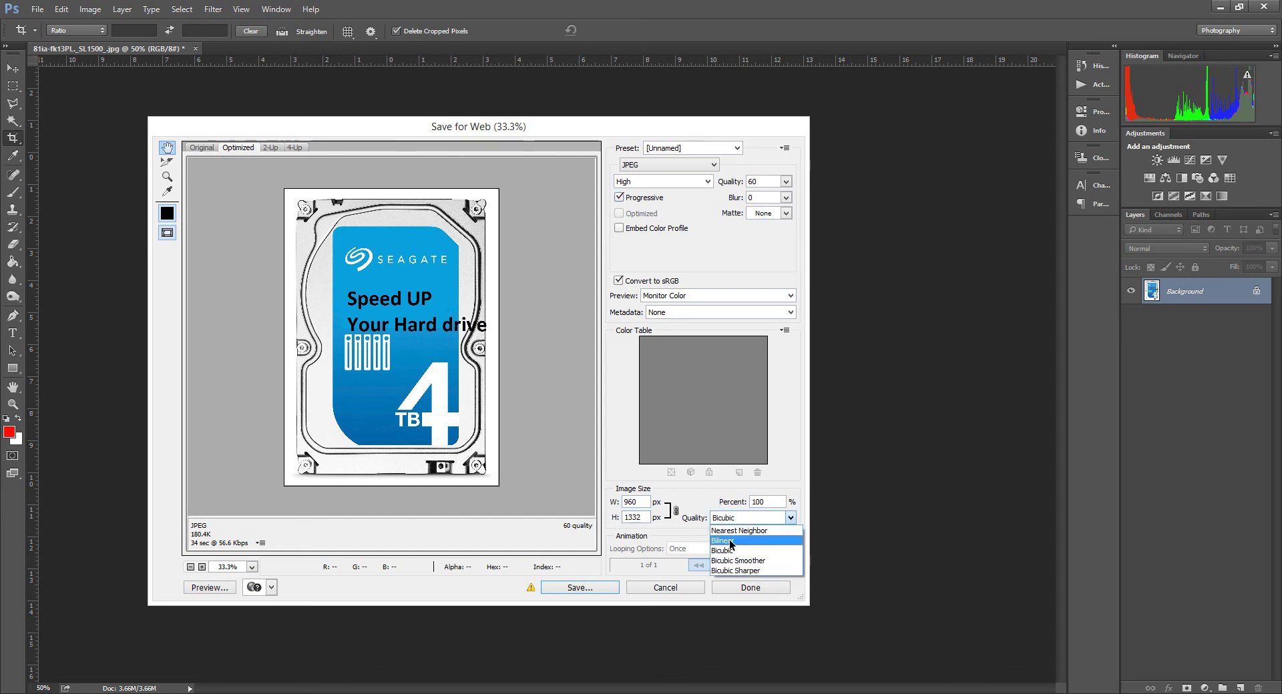
{"action": "left_click", "coordinate": [731, 544]}
{"action": "left_click", "coordinate": [748, 519]}
{"action": "left_click", "coordinate": [761, 561]}
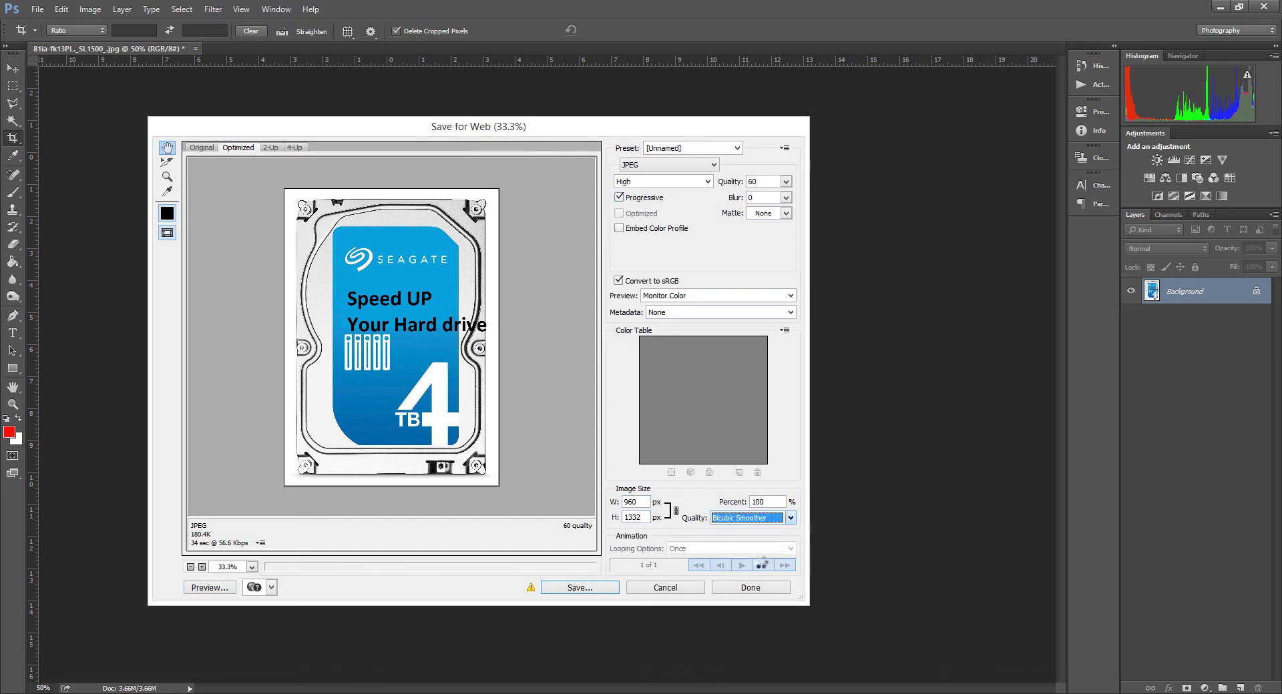
{"action": "left_click", "coordinate": [759, 522]}
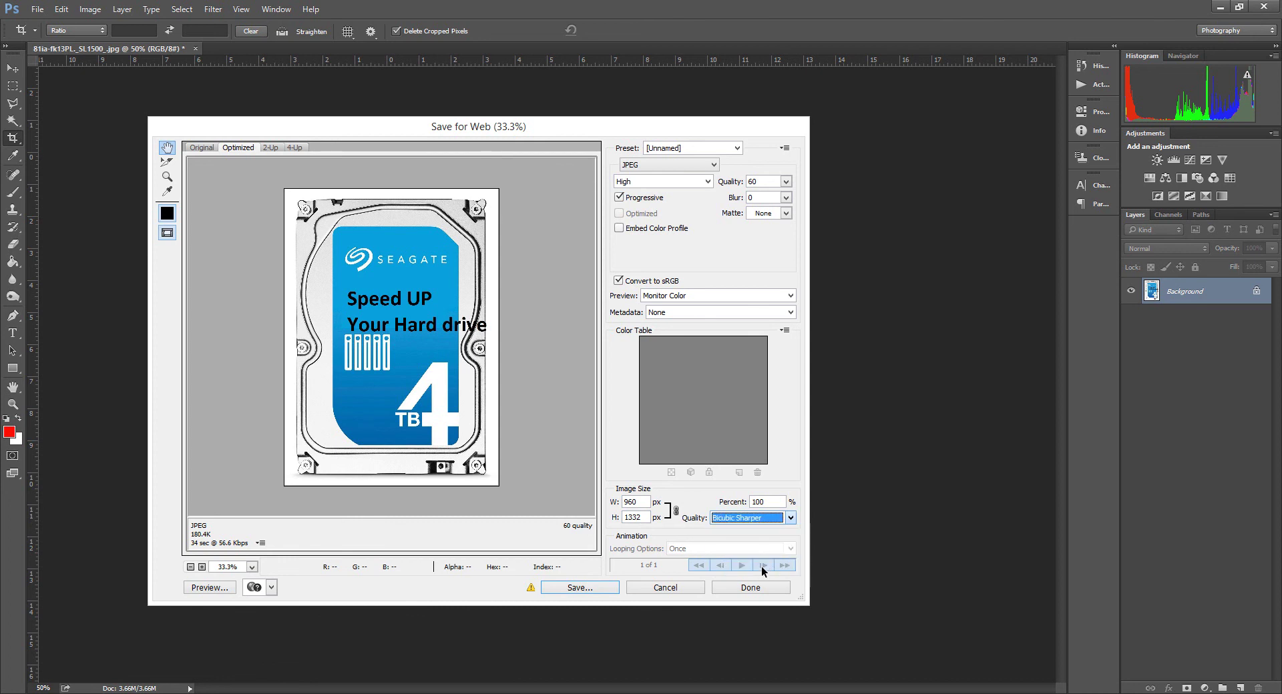
{"action": "left_click", "coordinate": [763, 521]}
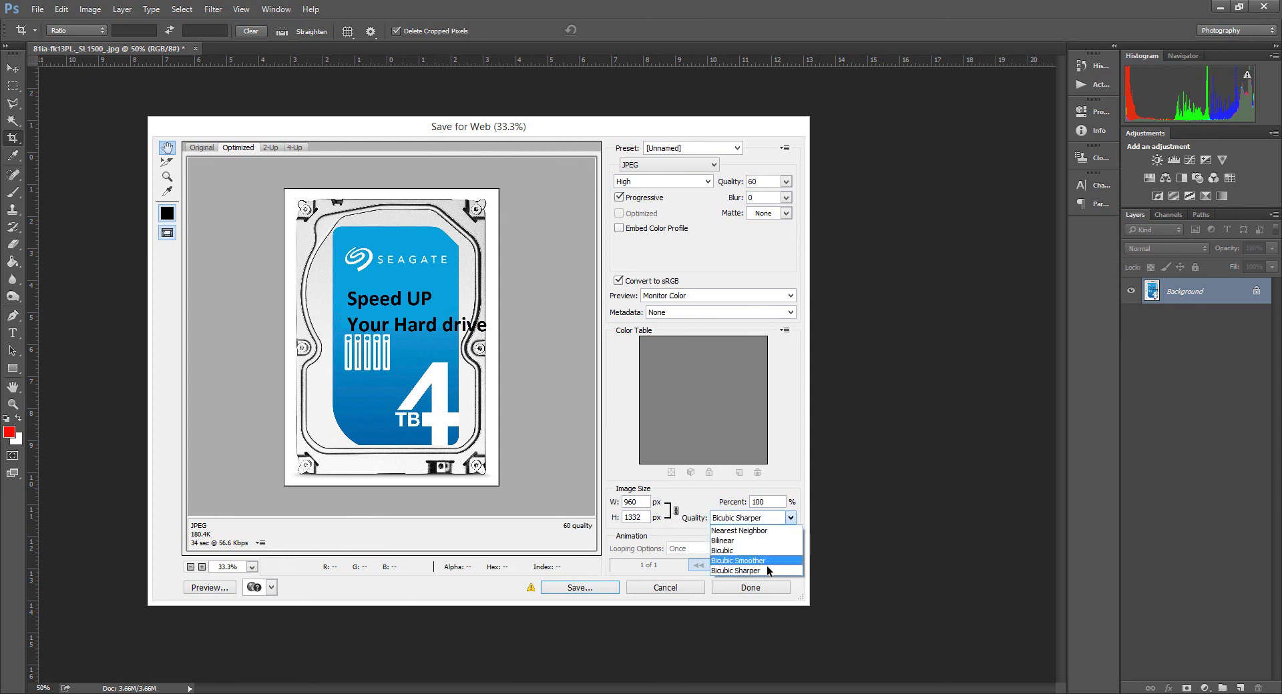
{"action": "left_click", "coordinate": [767, 568]}
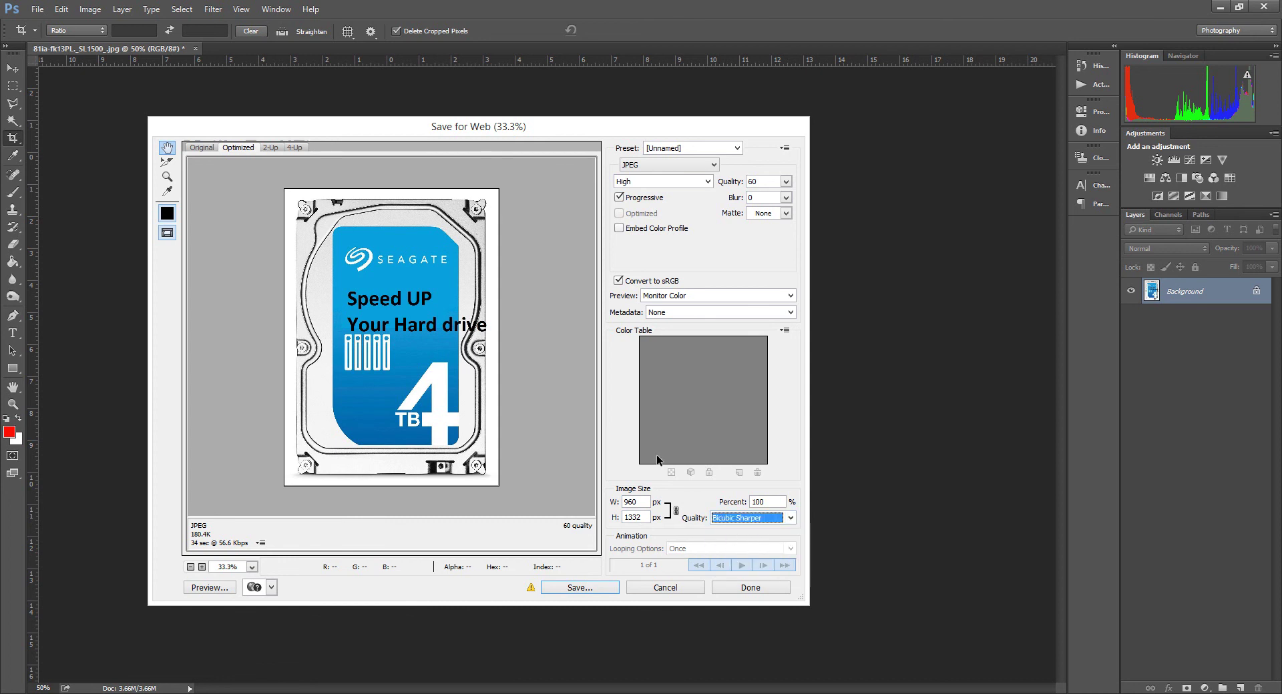
Step: Save the optimized JPEG as 81ia-fk13PL-optimized.jpg and view it in the assets folder
{"action": "left_click", "coordinate": [561, 586]}
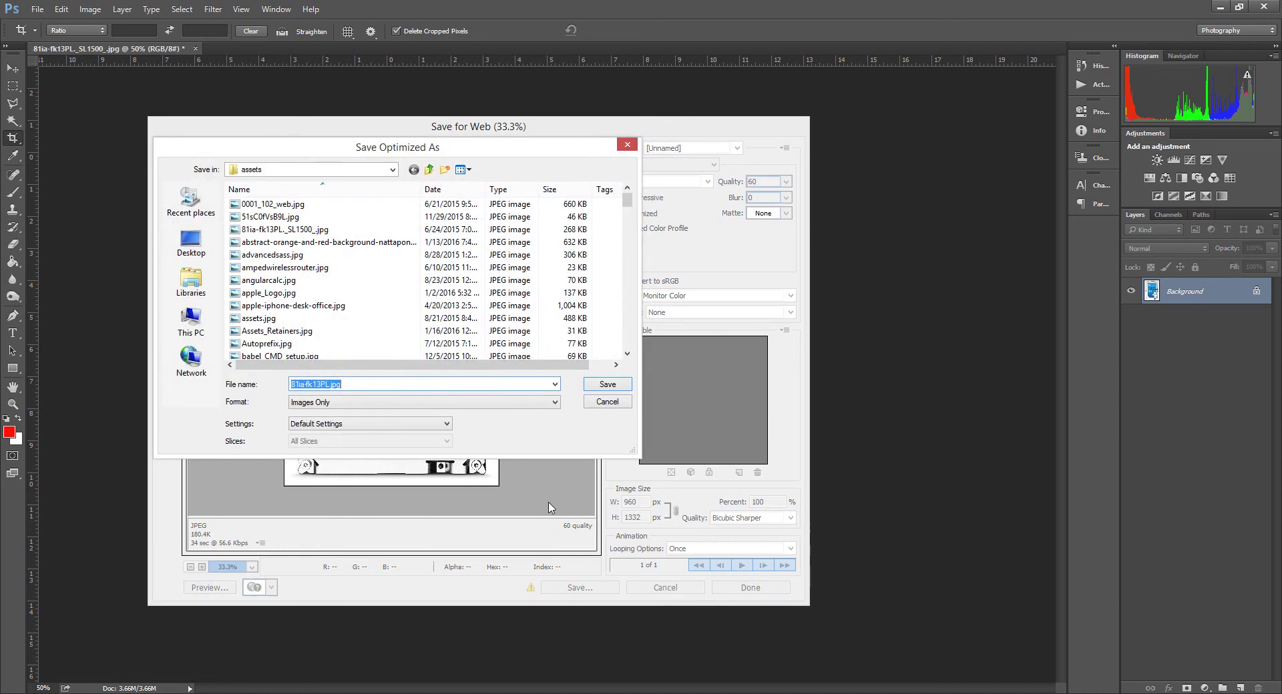
{"action": "left_click", "coordinate": [328, 386]}
{"action": "type", "text": "-optimized"}
{"action": "key", "text": "Return"}
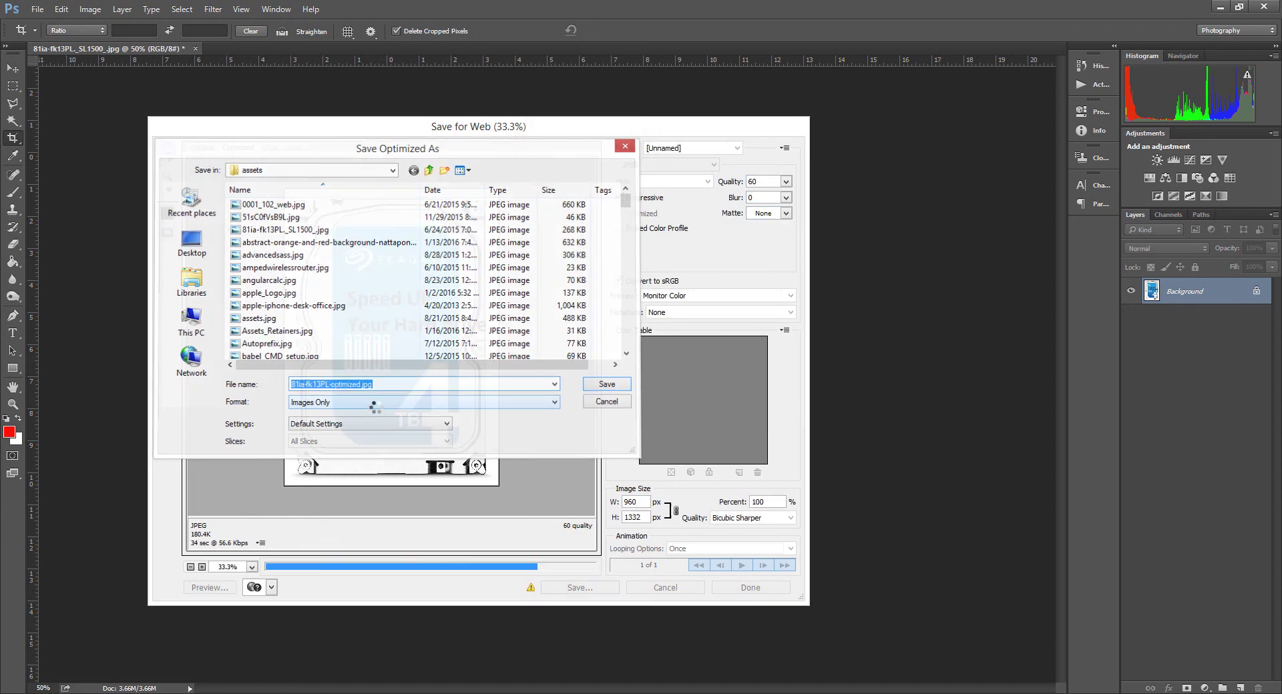
{"action": "key", "text": "alt+Tab"}
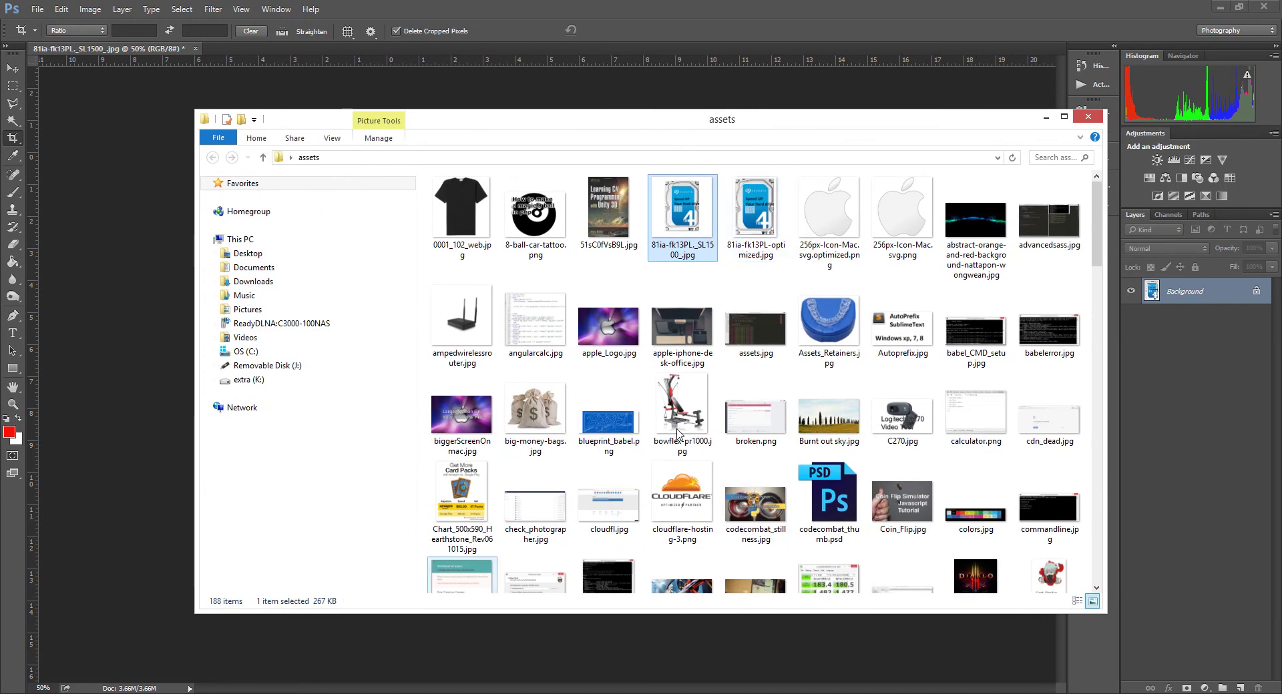
Step: Compare the optimized copy's file size with the original drive image's 267 KB
{"action": "left_click", "coordinate": [760, 231]}
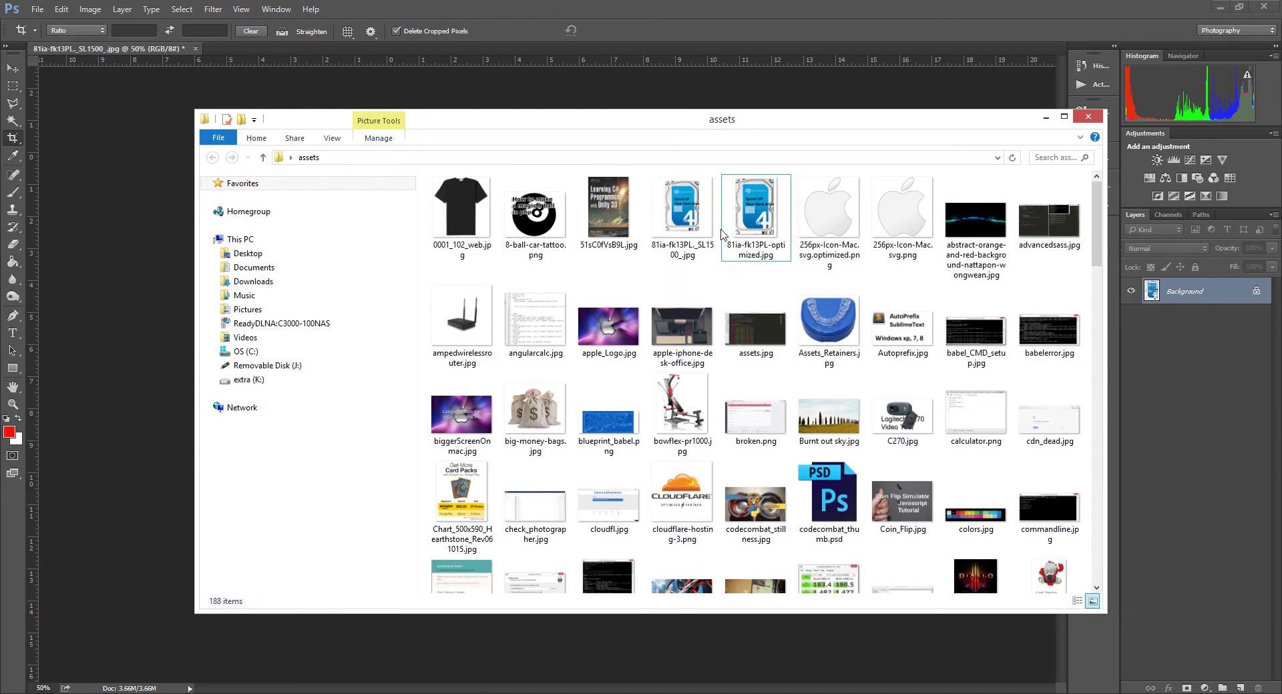
{"action": "left_click", "coordinate": [702, 231]}
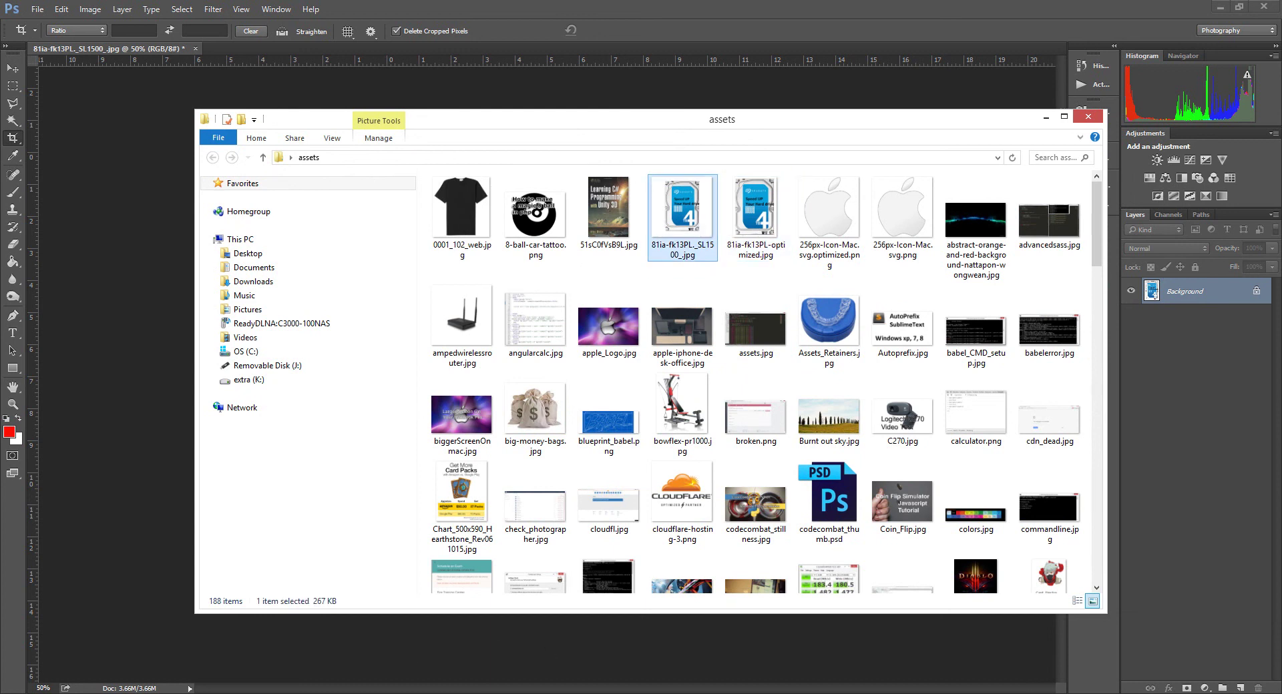
{"action": "left_click", "coordinate": [764, 222]}
{"action": "left_click", "coordinate": [684, 221]}
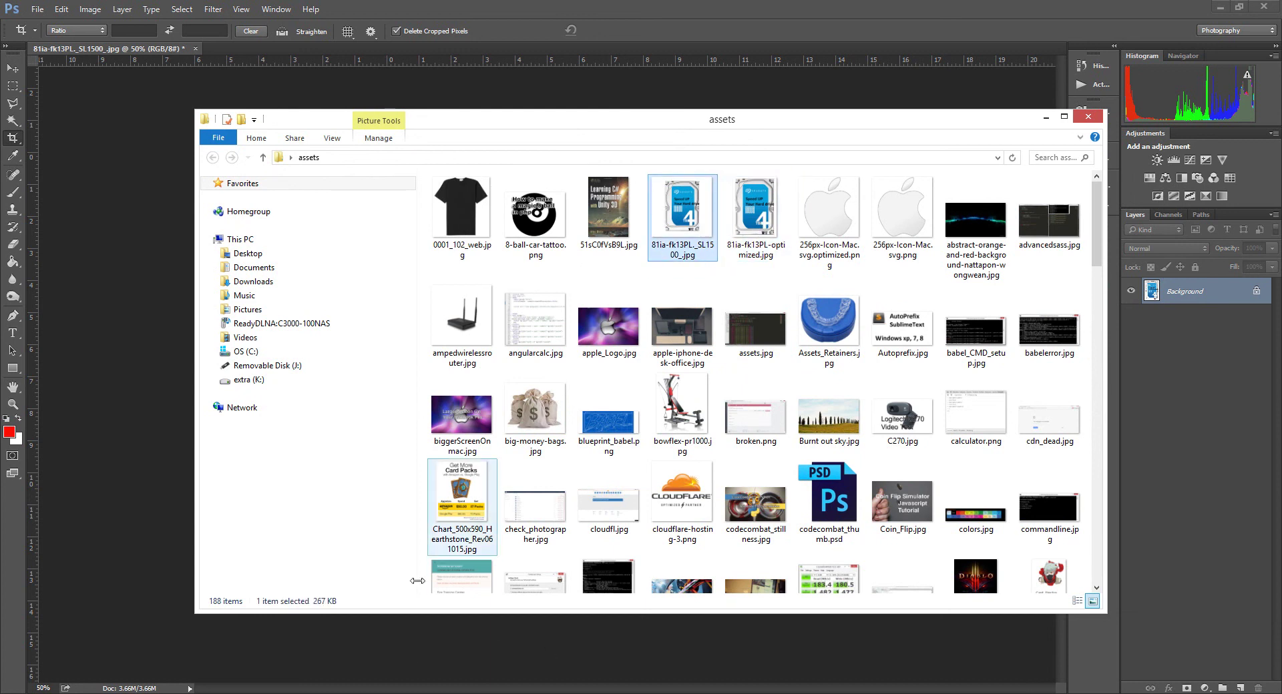
Step: Launch Calculator by searching 'calc' from the Start menu
{"action": "left_click", "coordinate": [4, 677]}
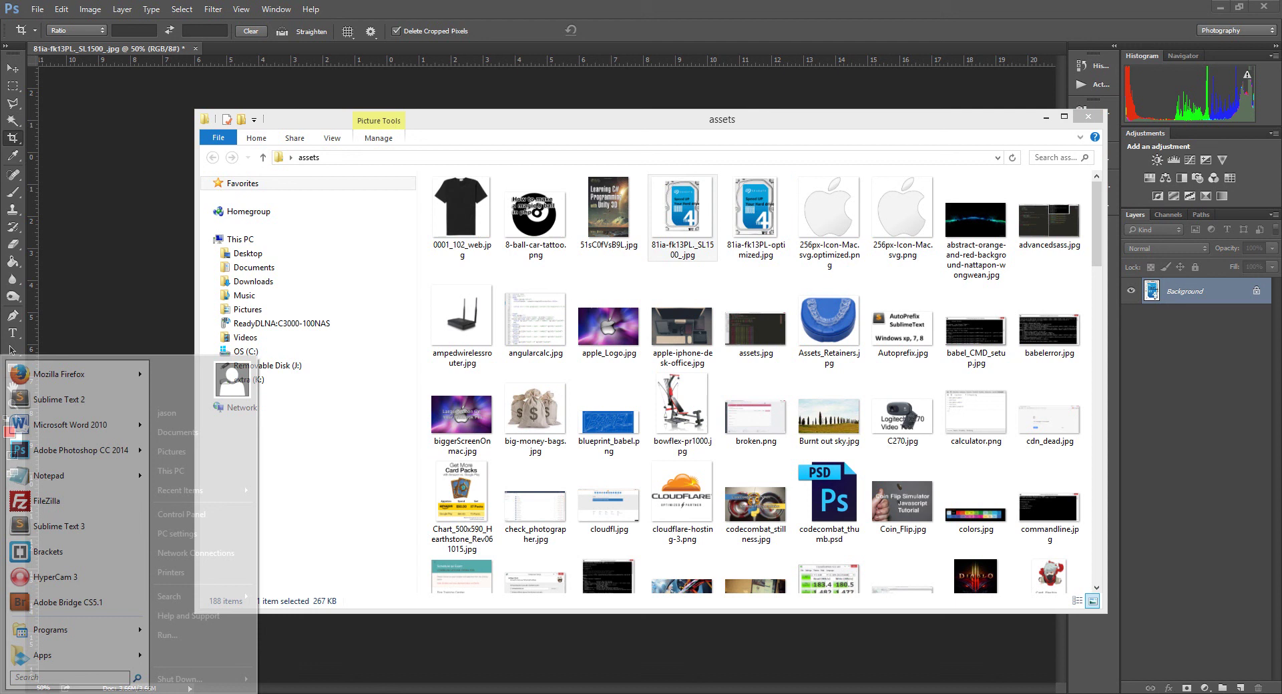
{"action": "type", "text": "calc"}
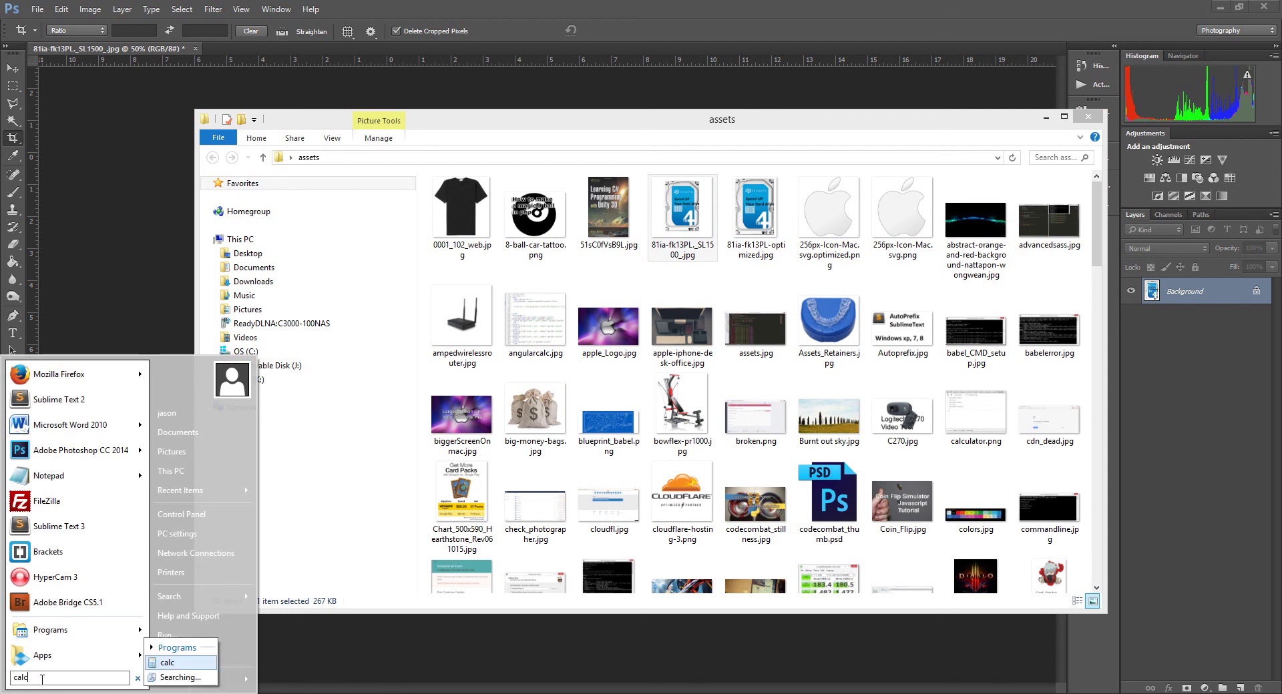
{"action": "key", "text": "Return"}
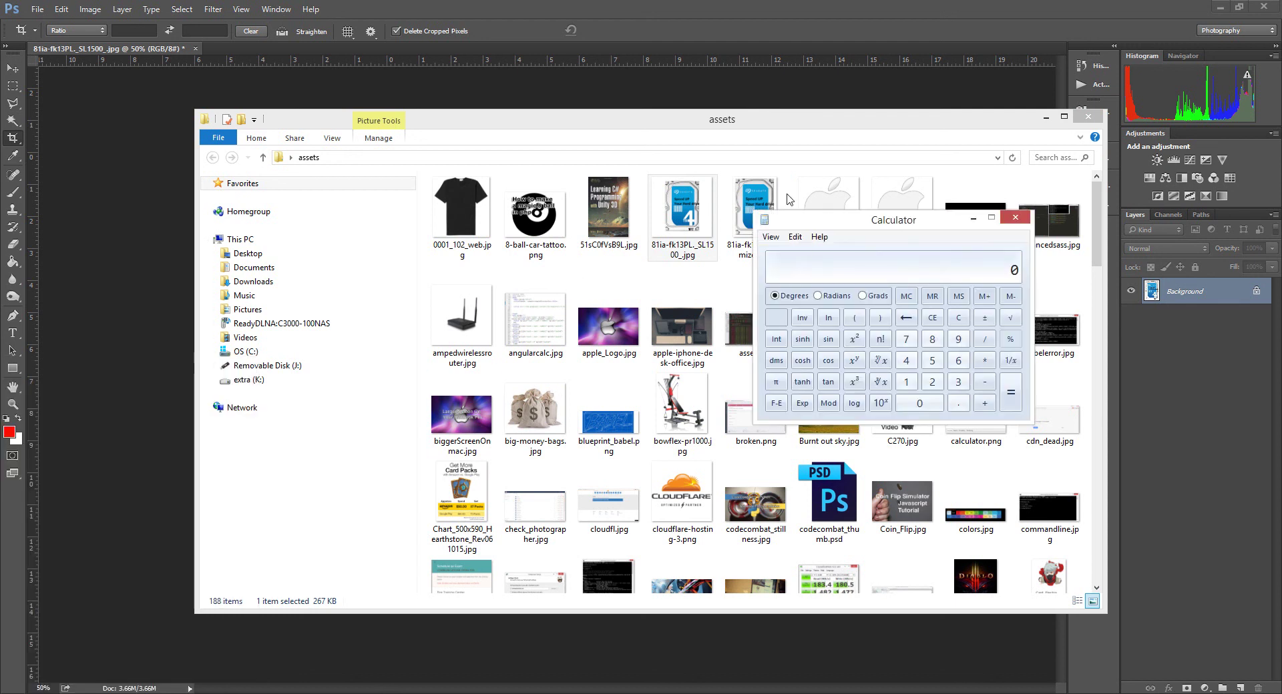
Step: Begin dividing 267 in Calculator, then clear the mistaken entry to start over
{"action": "left_click", "coordinate": [766, 202]}
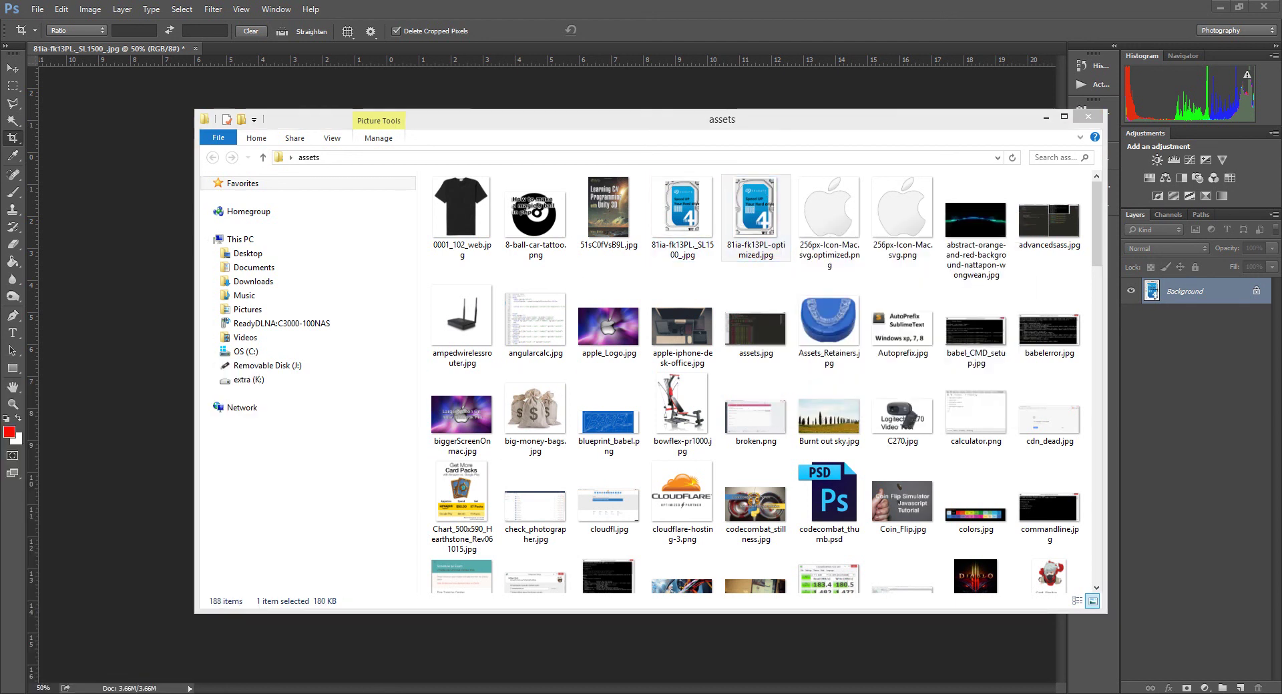
{"action": "key", "text": "Left"}
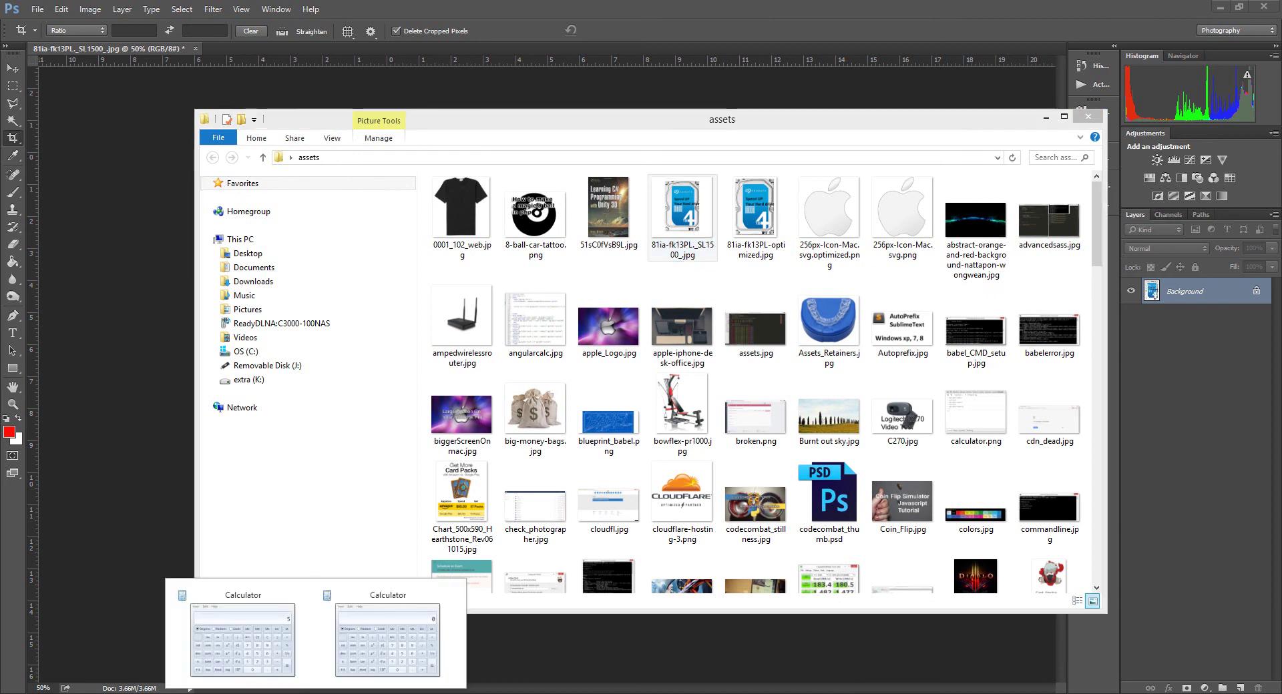
{"action": "left_click", "coordinate": [401, 615]}
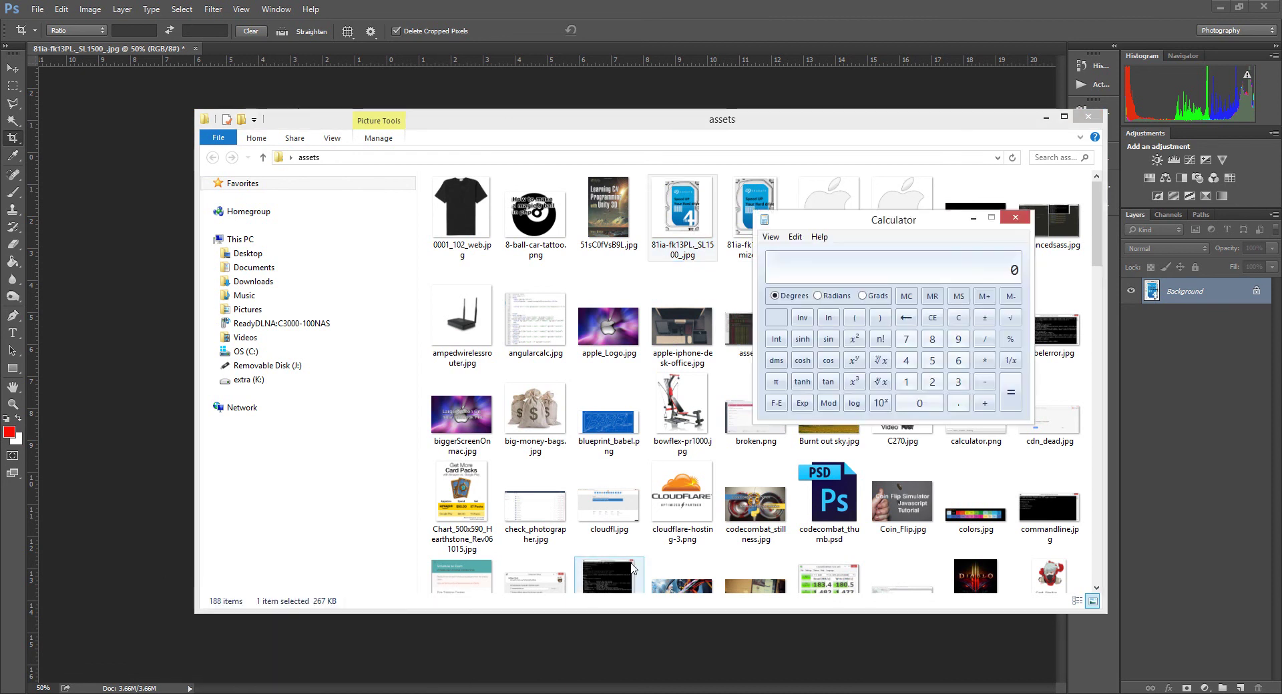
{"action": "type", "text": "267"}
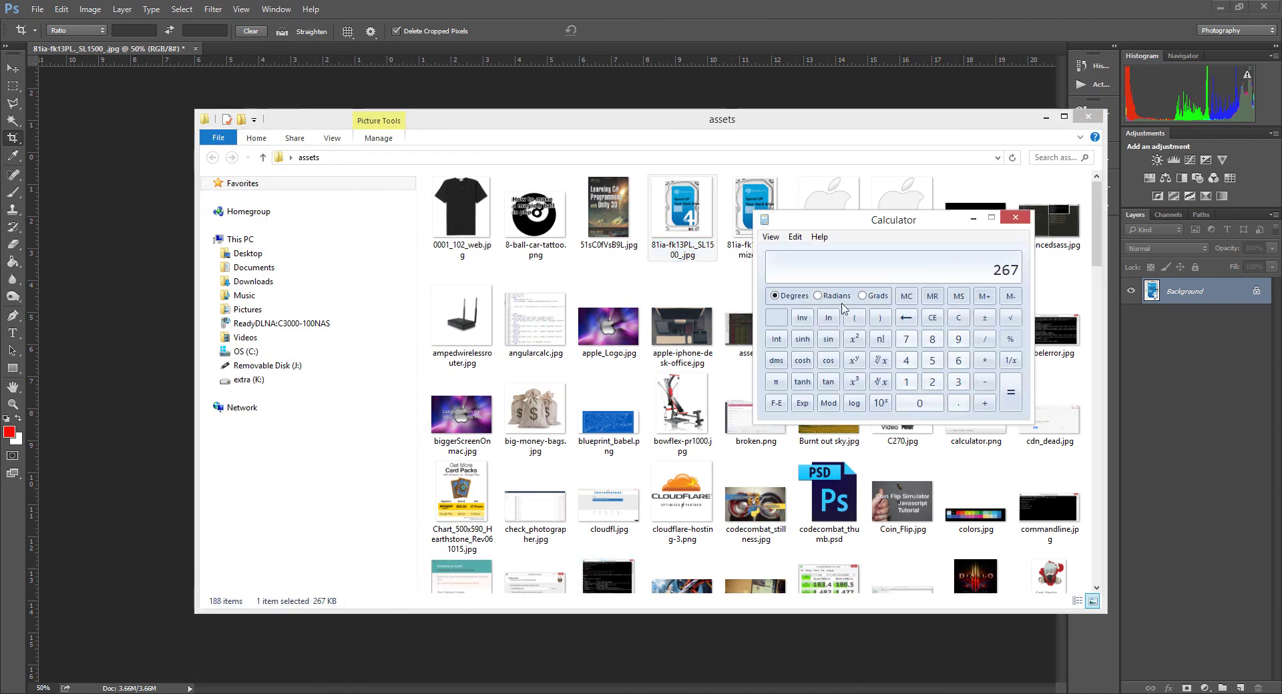
{"action": "left_click", "coordinate": [770, 212]}
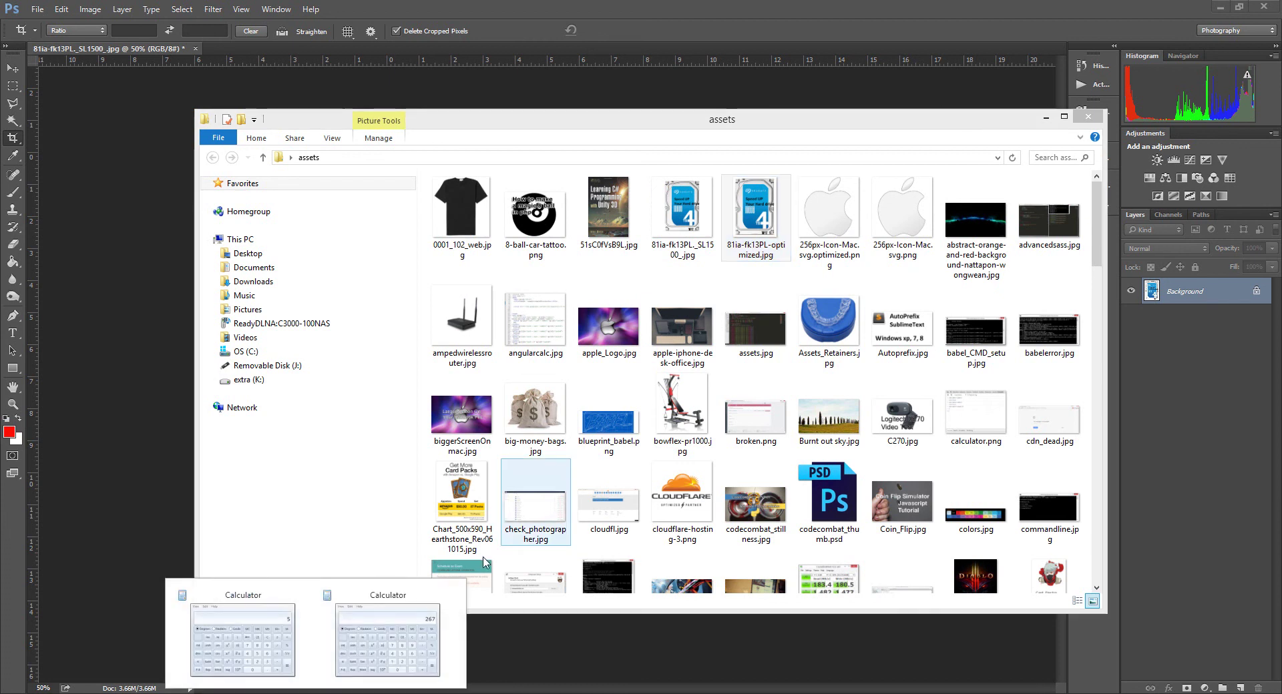
{"action": "left_click", "coordinate": [401, 634]}
{"action": "left_click", "coordinate": [985, 339]}
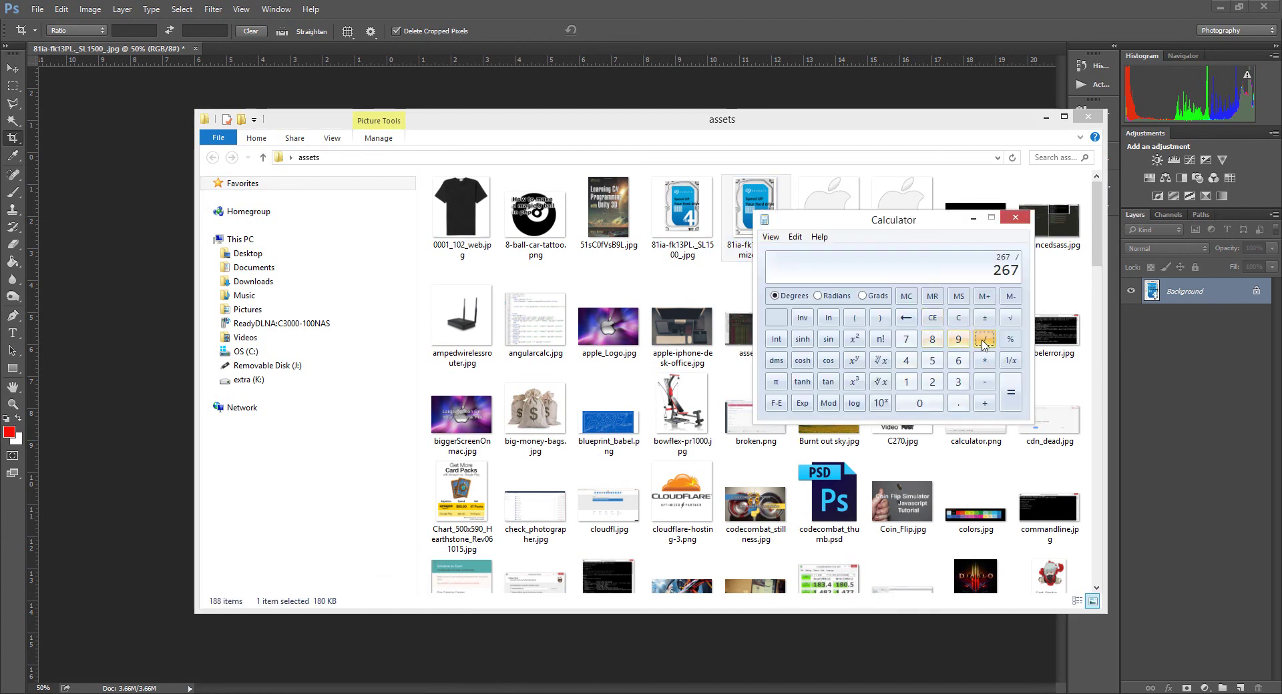
{"action": "left_click", "coordinate": [906, 382]}
{"action": "left_click", "coordinate": [932, 339]}
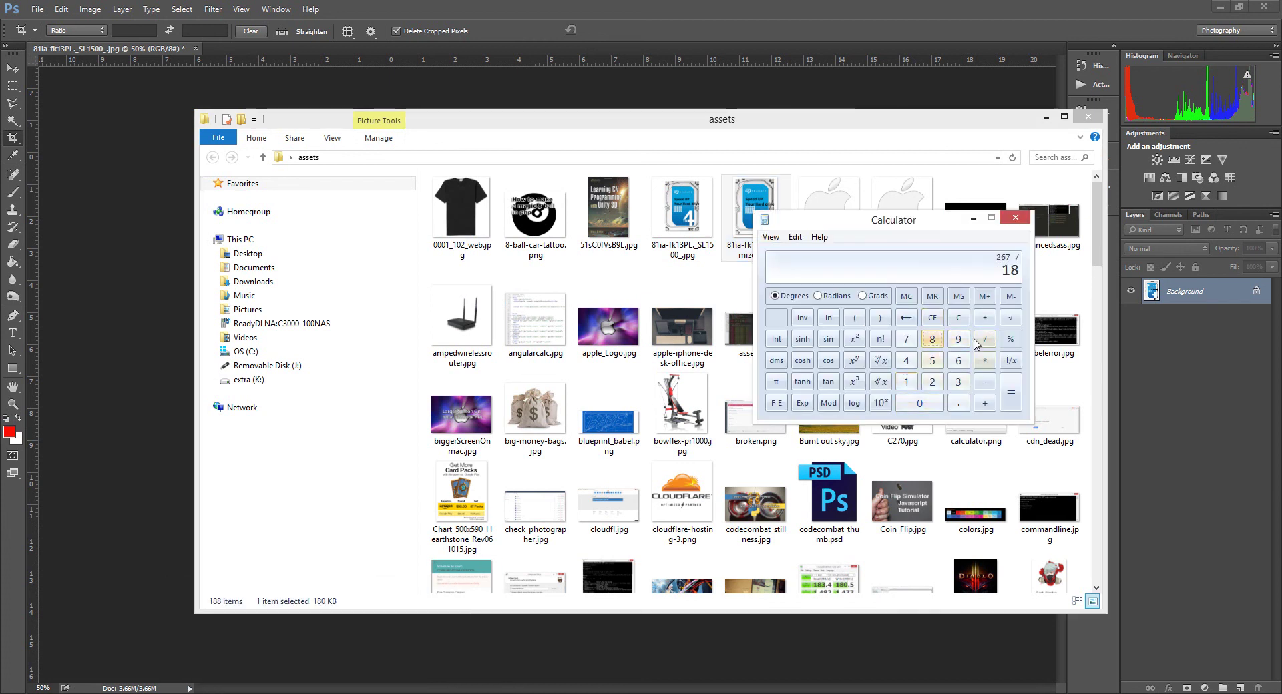
{"action": "left_click", "coordinate": [958, 319]}
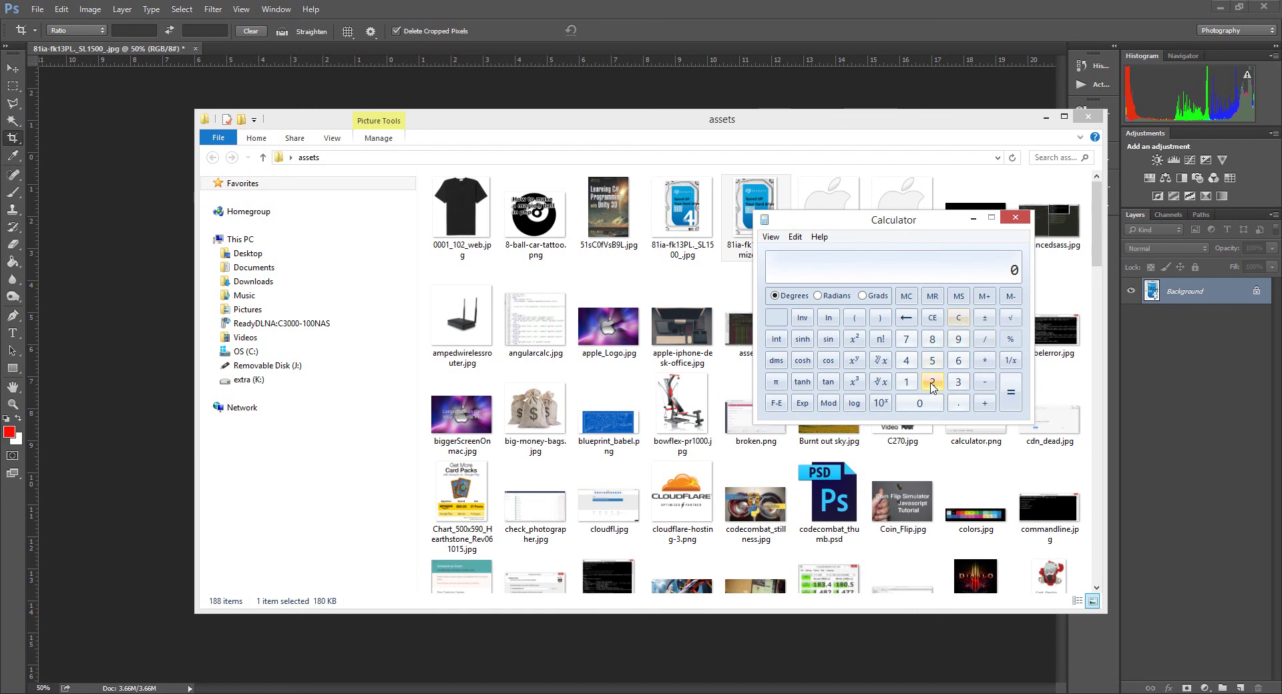
Step: Calculate (267-180)/267, giving a saving of about 0.326
{"action": "left_click", "coordinate": [683, 214]}
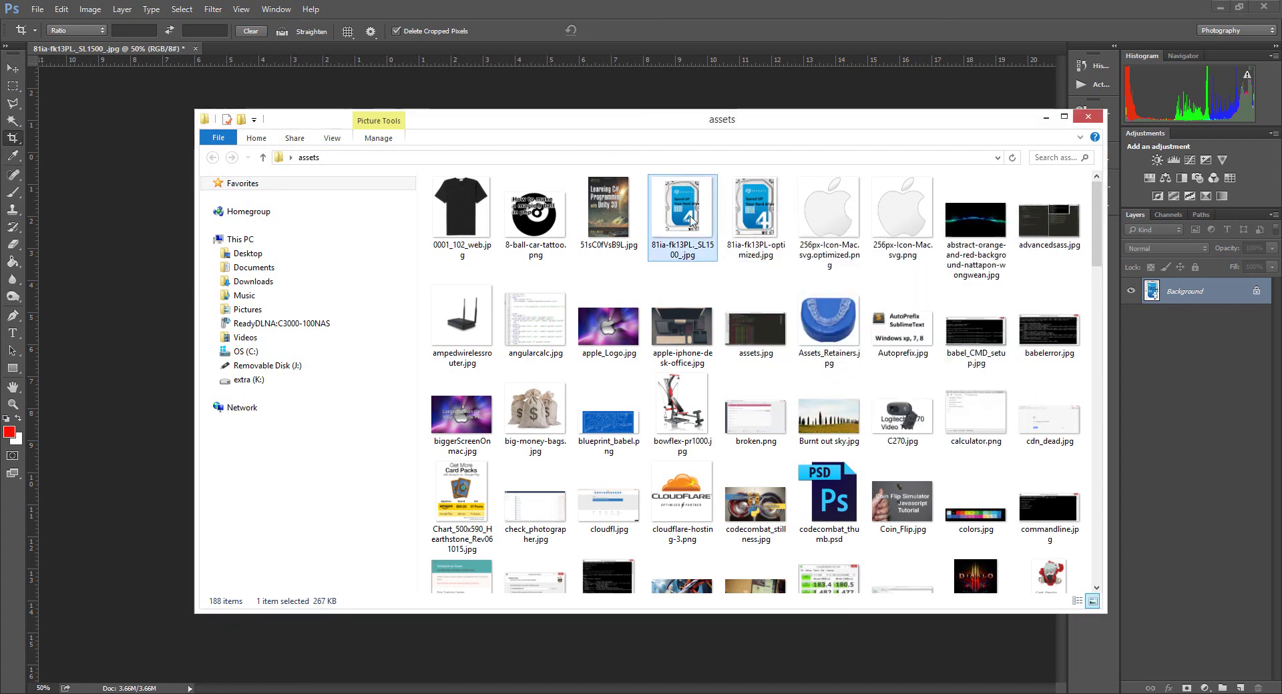
{"action": "left_click", "coordinate": [400, 634]}
{"action": "type", "text": "267-"}
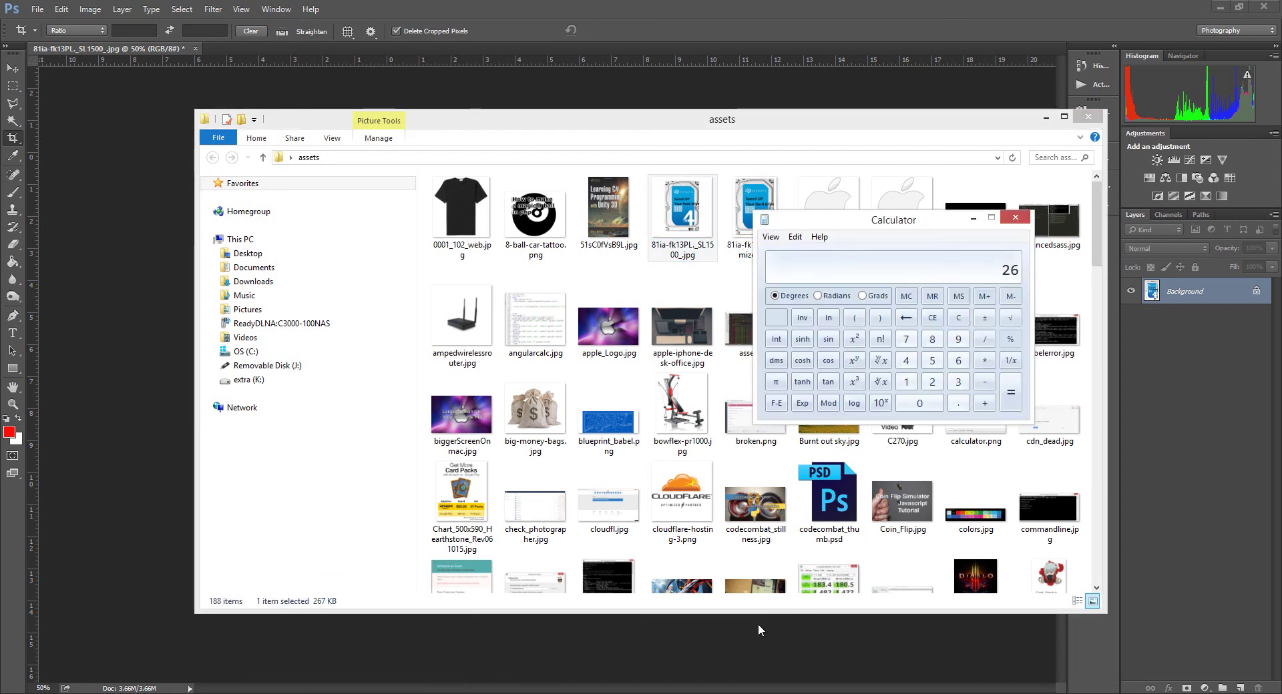
{"action": "left_click", "coordinate": [738, 221]}
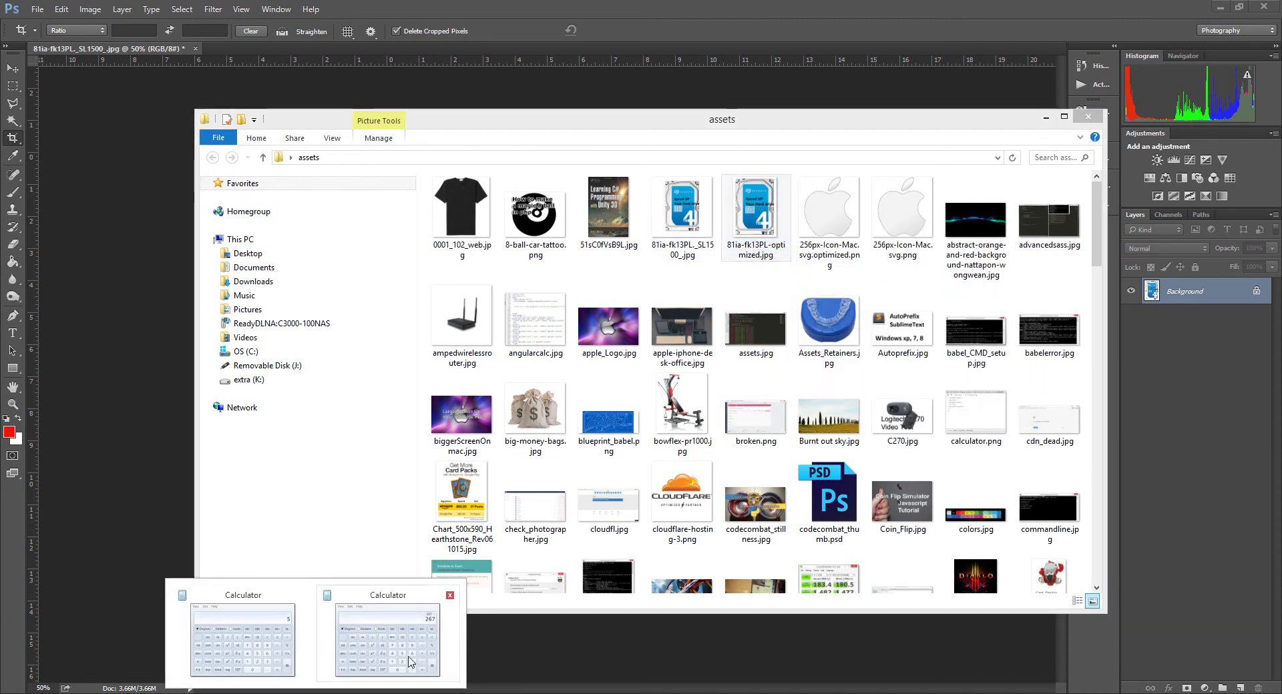
{"action": "left_click", "coordinate": [400, 648]}
{"action": "type", "text": "180/"}
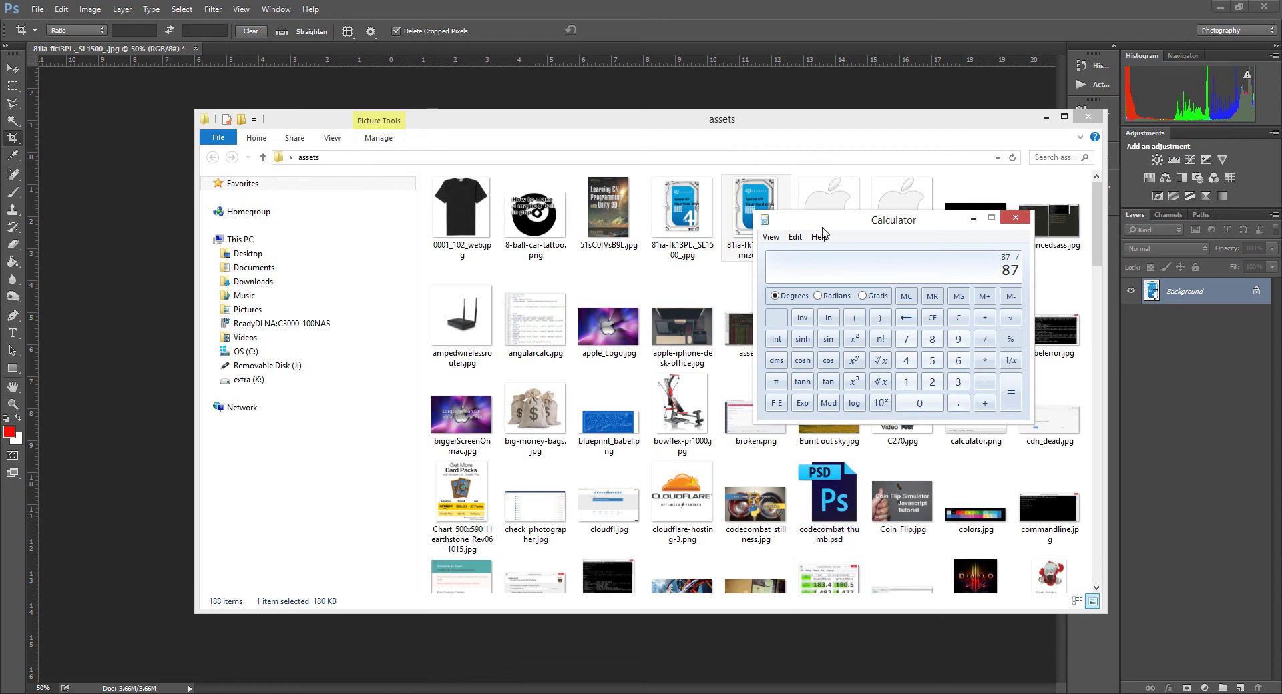
{"action": "left_click", "coordinate": [682, 214]}
{"action": "left_click", "coordinate": [484, 642]}
{"action": "left_click", "coordinate": [387, 641]}
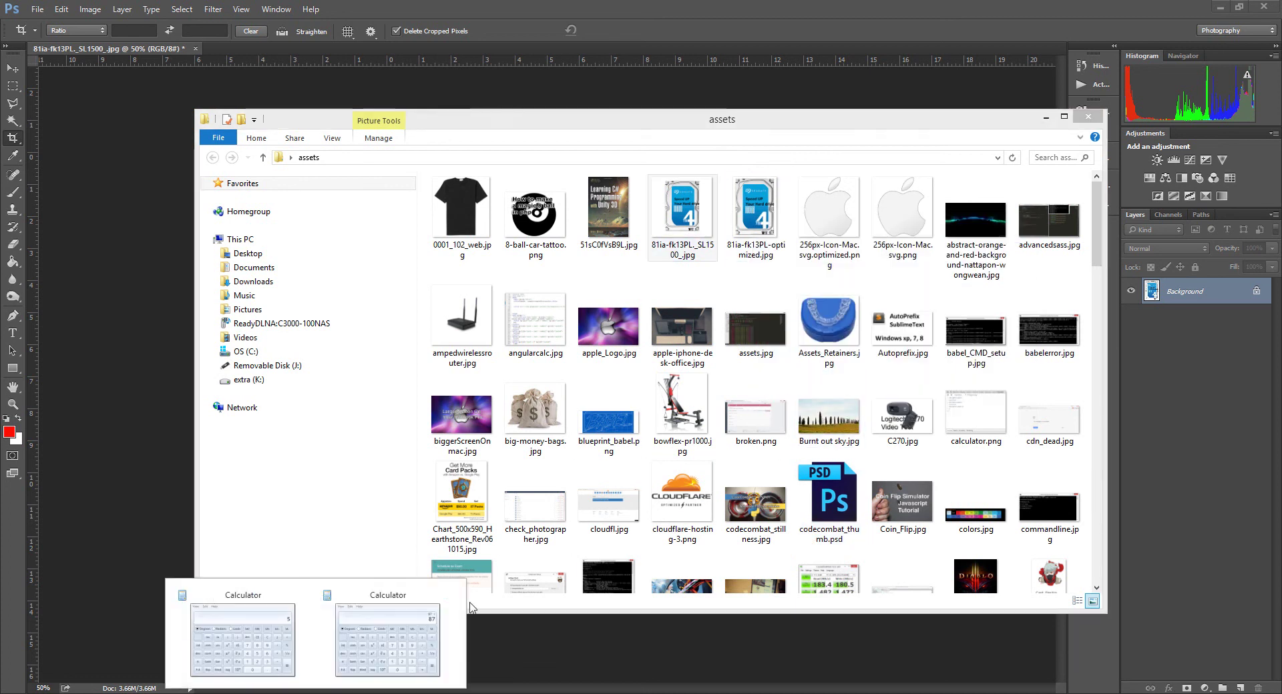
{"action": "type", "text": "26"}
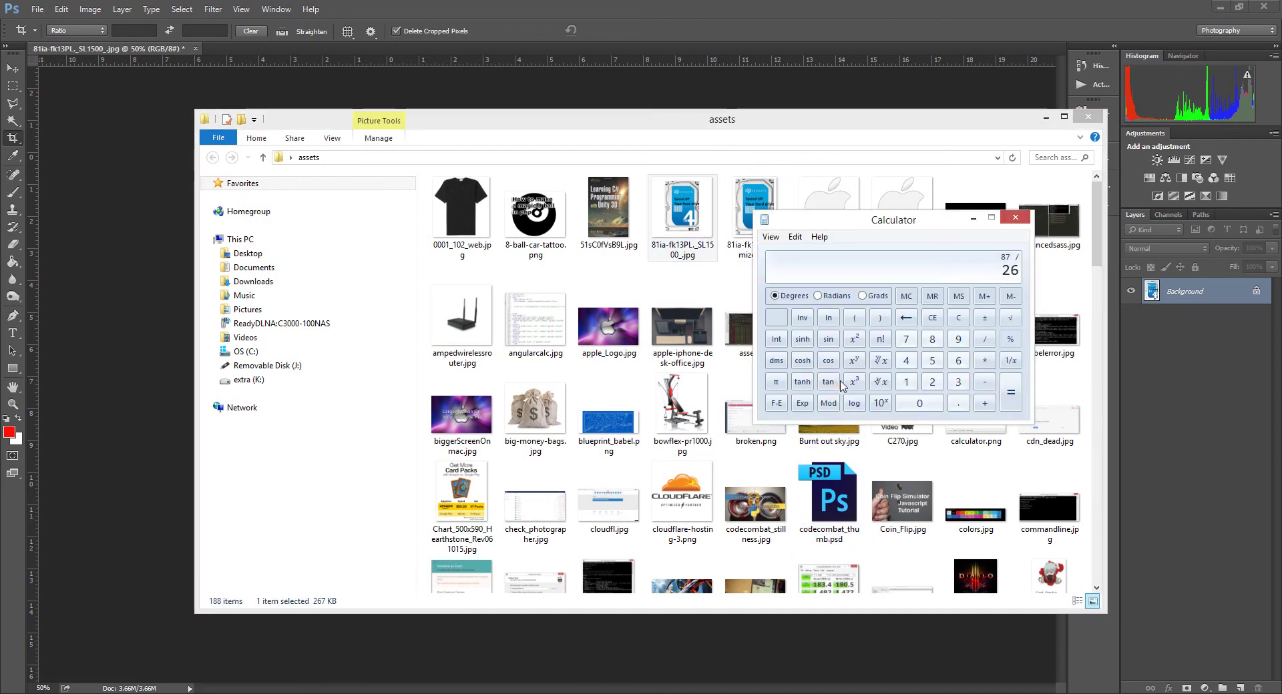
{"action": "type", "text": "7"}
{"action": "key", "text": "Return"}
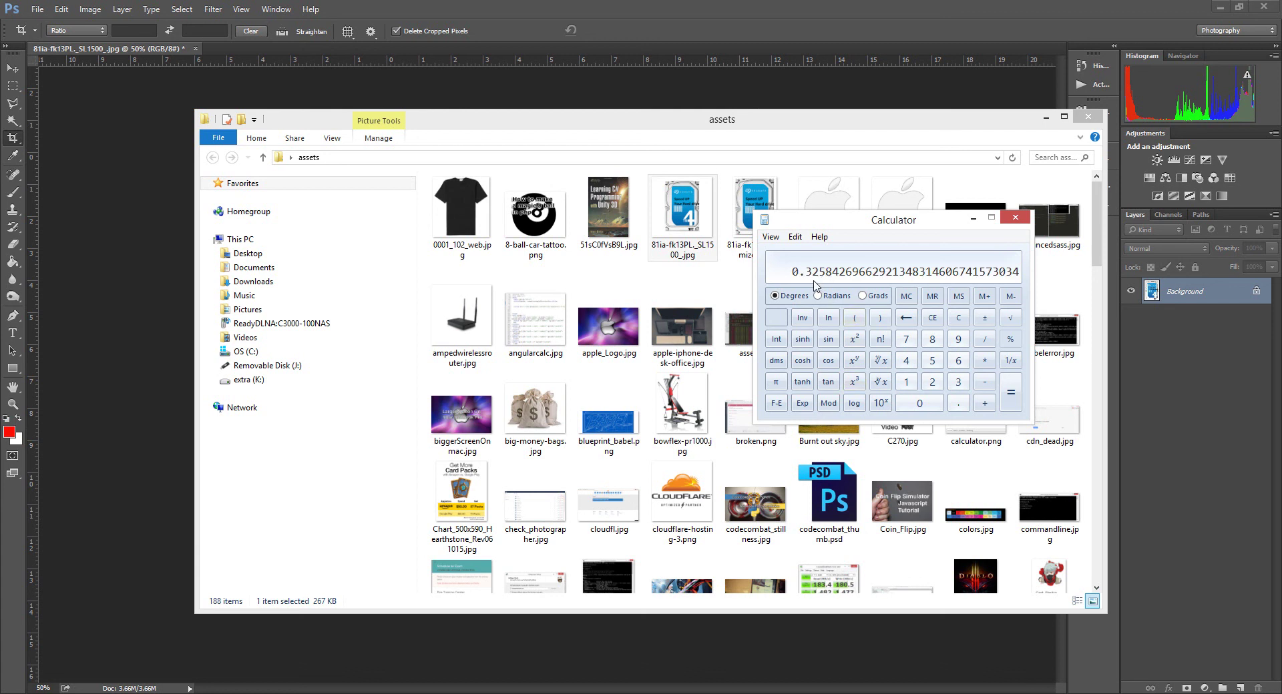
Step: Close all Calculator windows from the taskbar, leaving the assets folder showing
{"action": "left_click", "coordinate": [749, 249]}
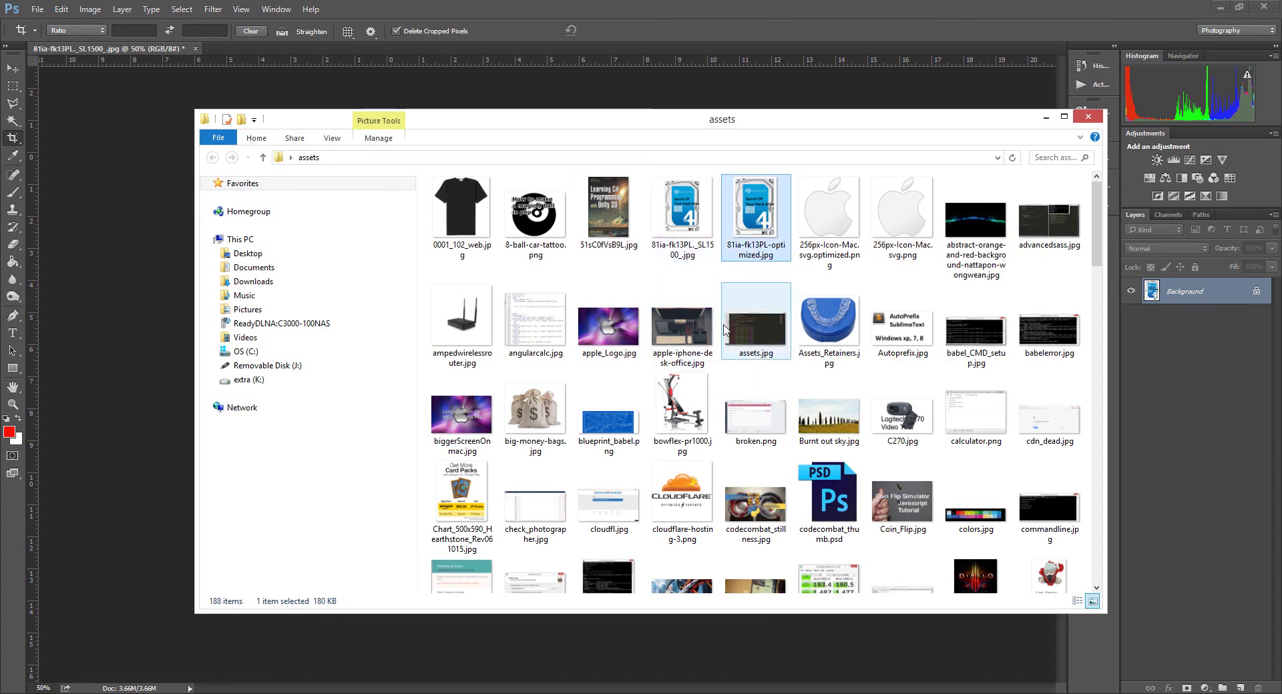
{"action": "right_click", "coordinate": [346, 691]}
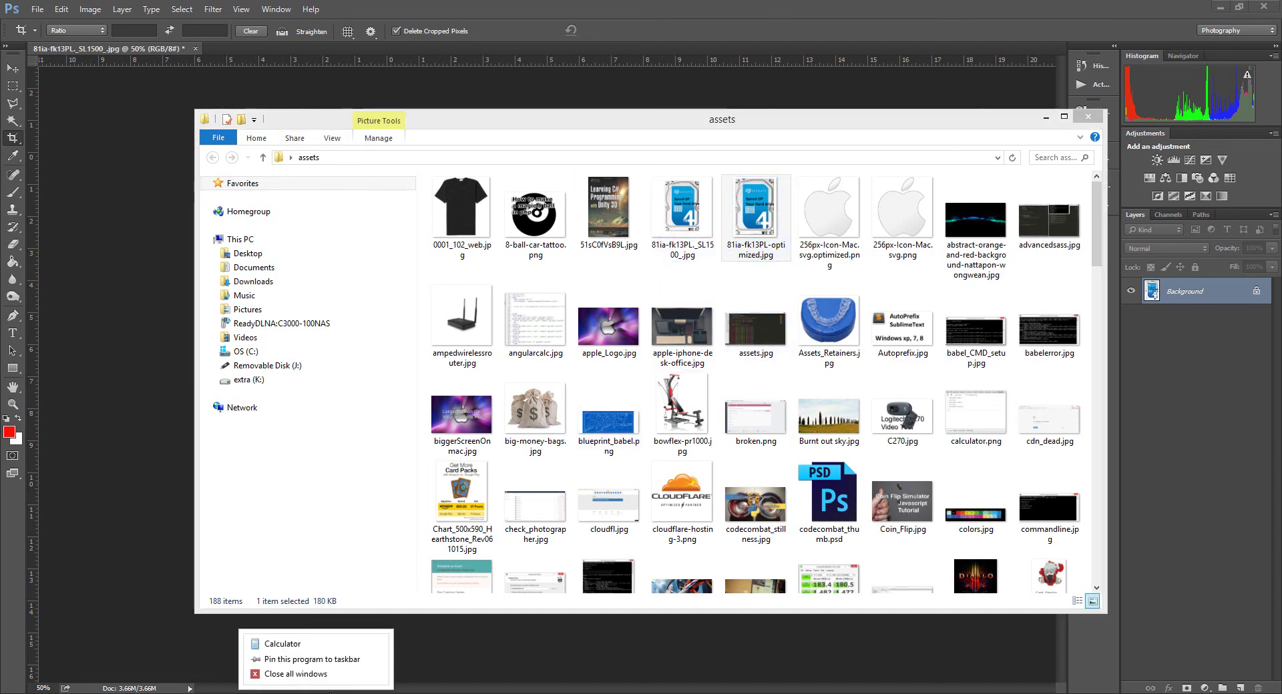
{"action": "left_click", "coordinate": [374, 676]}
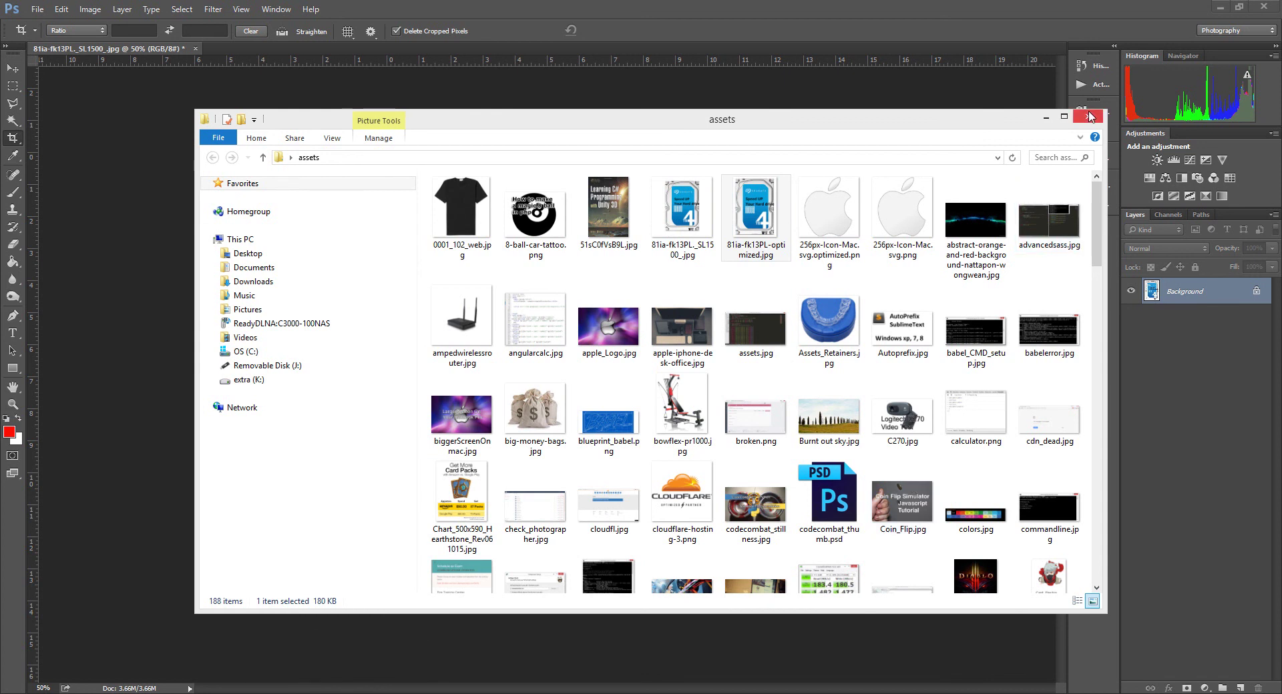
Step: Close the assets folder window to bring Photoshop's Seagate drive document forward
{"action": "left_click", "coordinate": [1089, 116]}
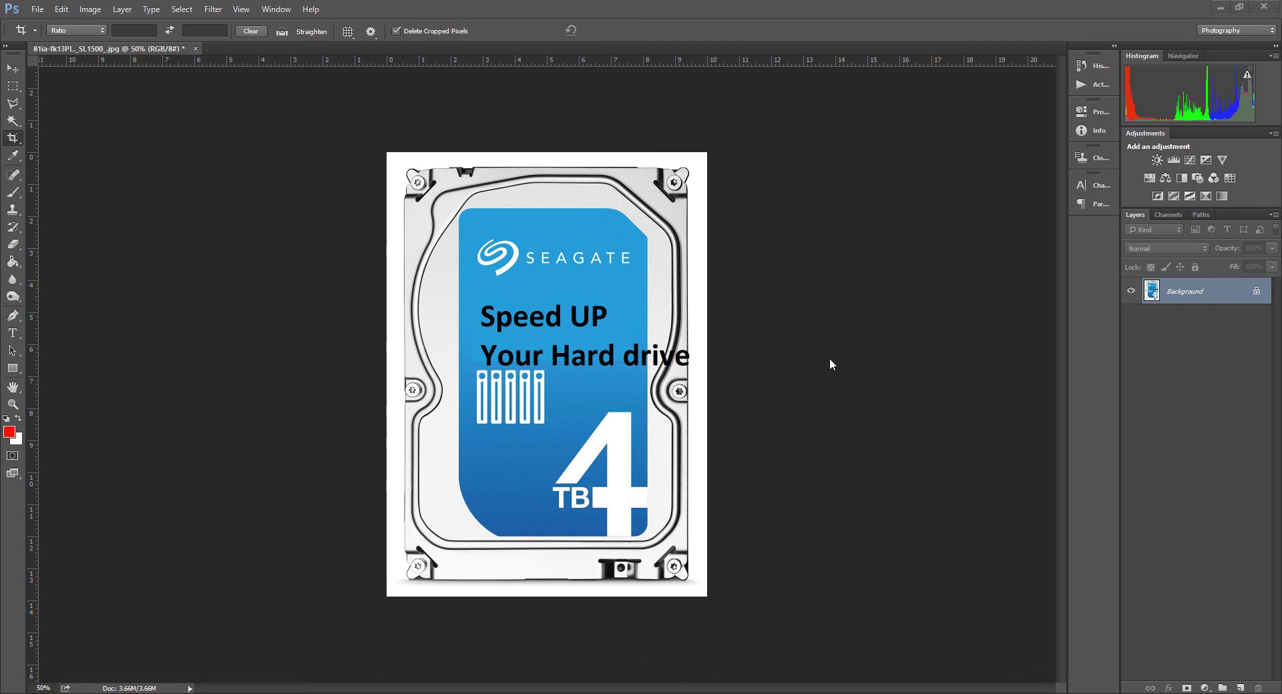
Step: Add a new Layer 1 and fill it with red using the Paint Bucket
{"action": "left_click", "coordinate": [1240, 689]}
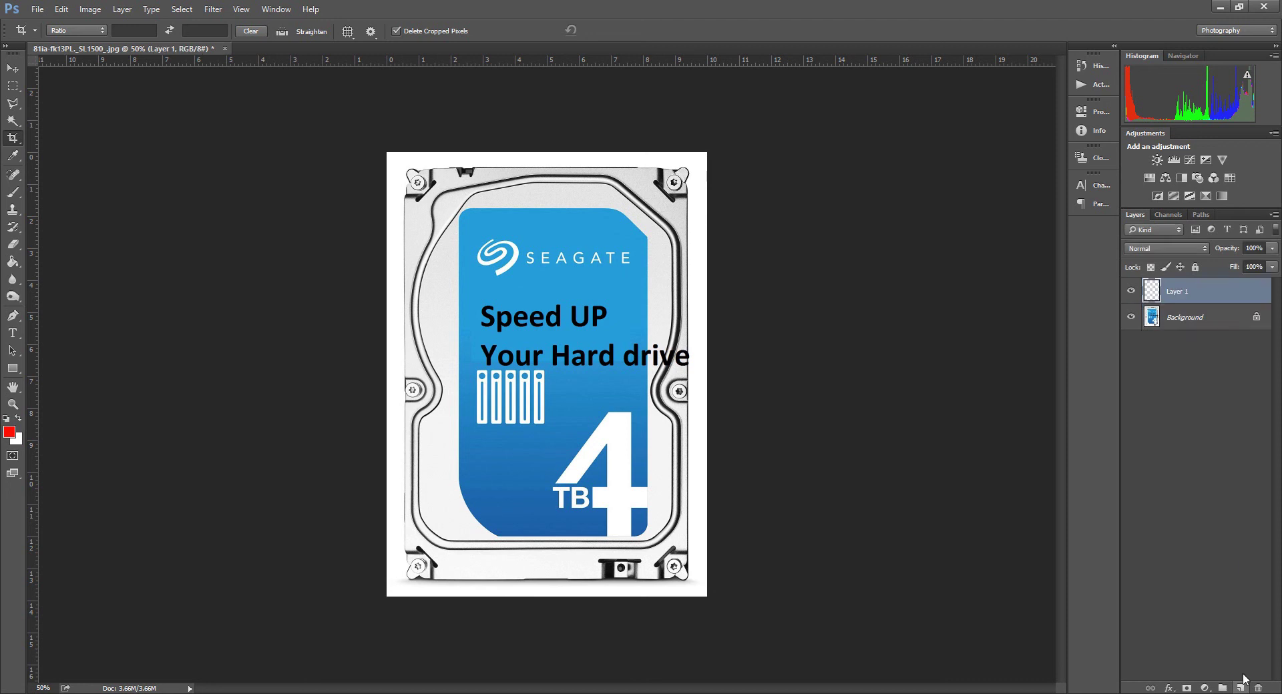
{"action": "left_click", "coordinate": [13, 262]}
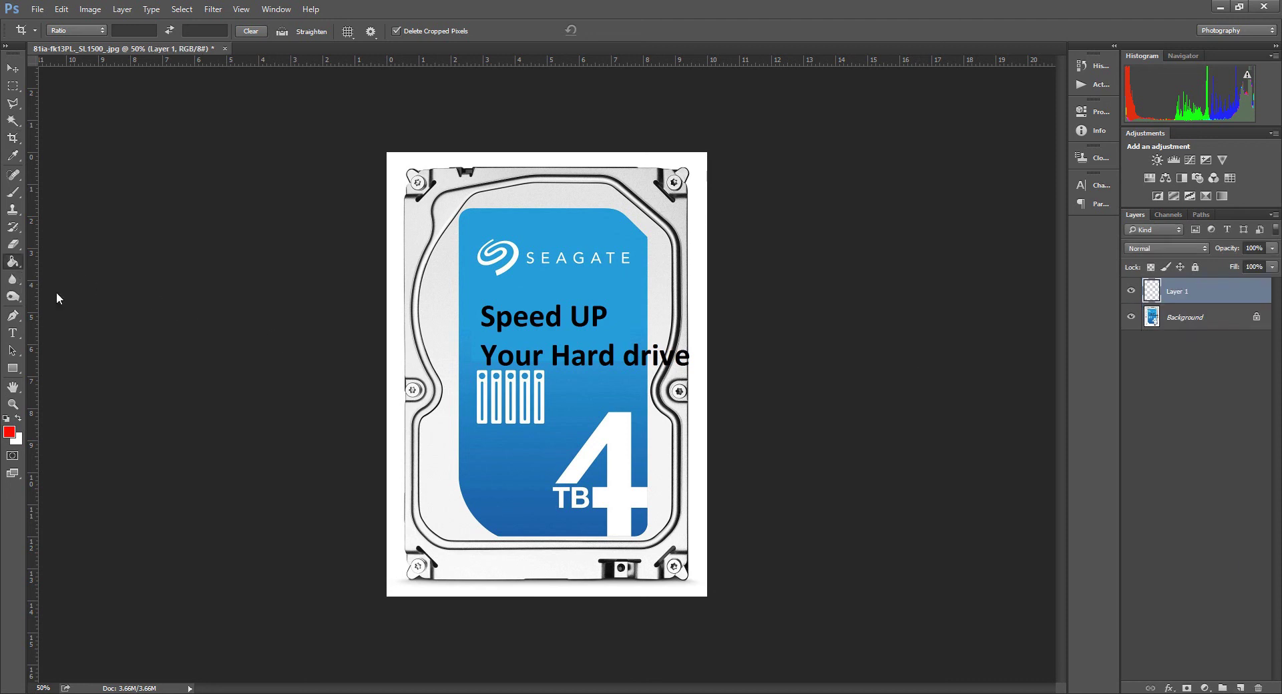
{"action": "left_click", "coordinate": [611, 409]}
Step: Lower the red layer's opacity so the drive shows through, then request its deletion
{"action": "left_click", "coordinate": [1272, 266]}
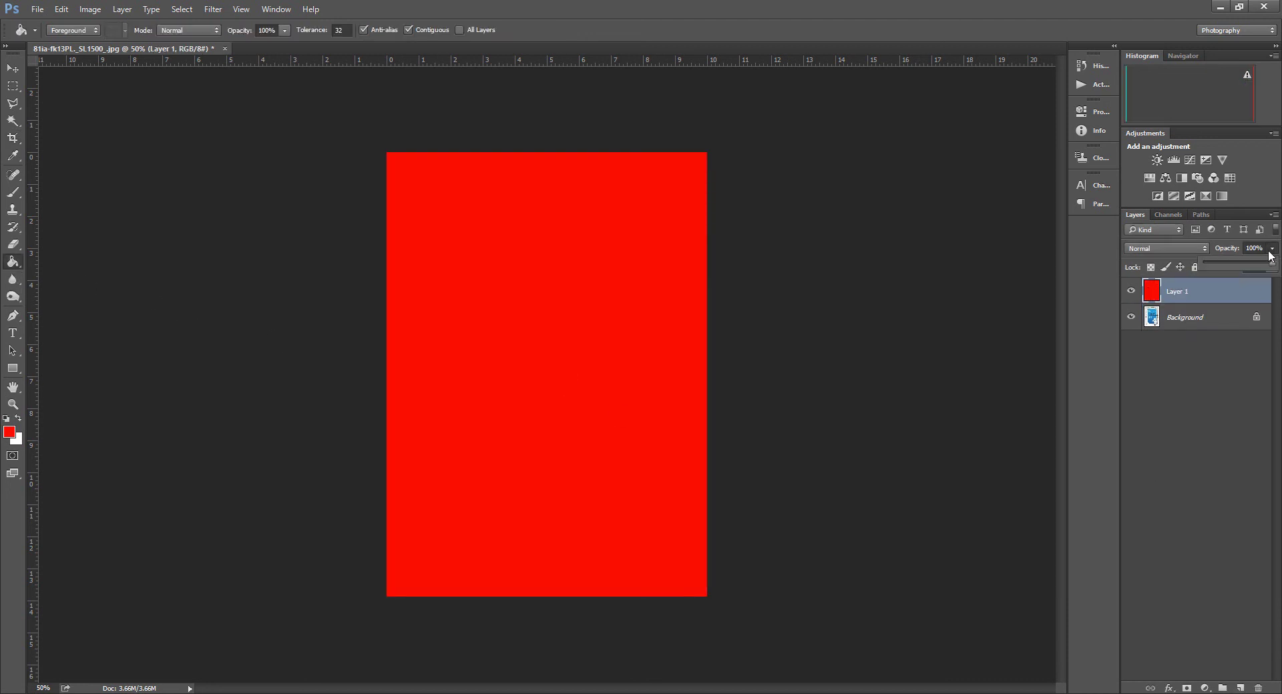
{"action": "left_click_drag", "start_coordinate": [1270, 265], "coordinate": [1236, 263]}
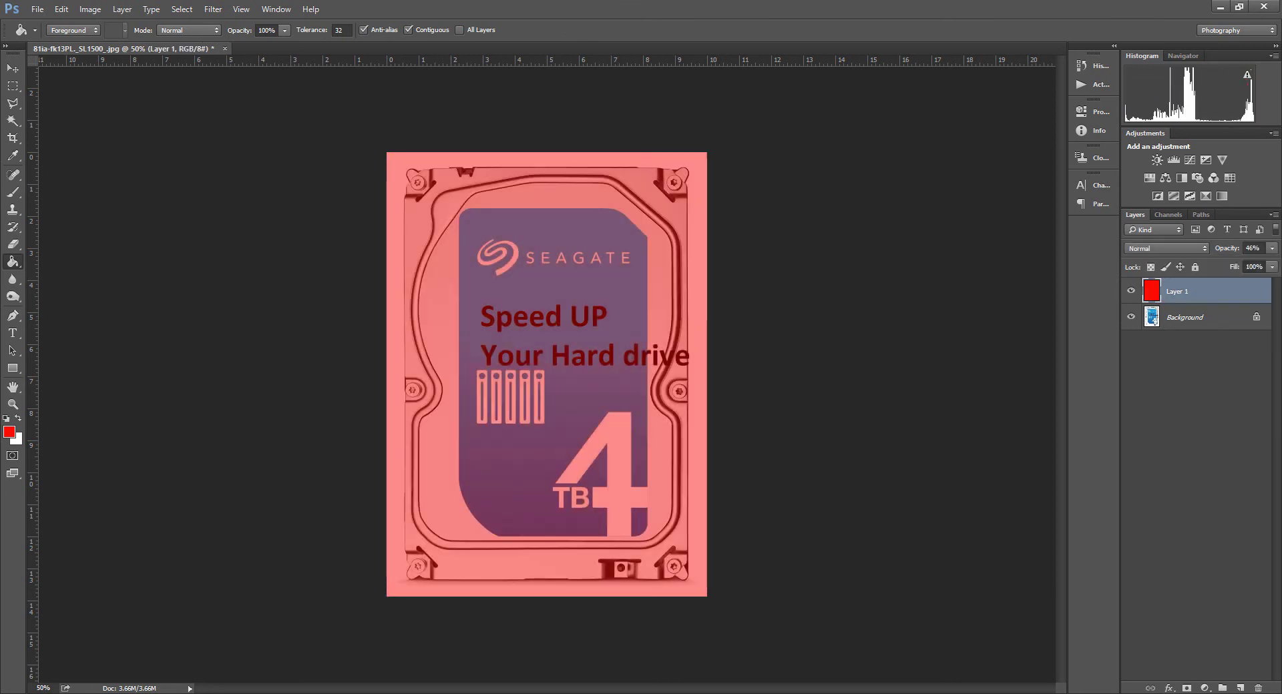
{"action": "left_click", "coordinate": [1261, 688]}
Step: Confirm deleting Layer 1, then add a Curves layer with the black point moved right to deepen the blue
{"action": "left_click", "coordinate": [562, 270]}
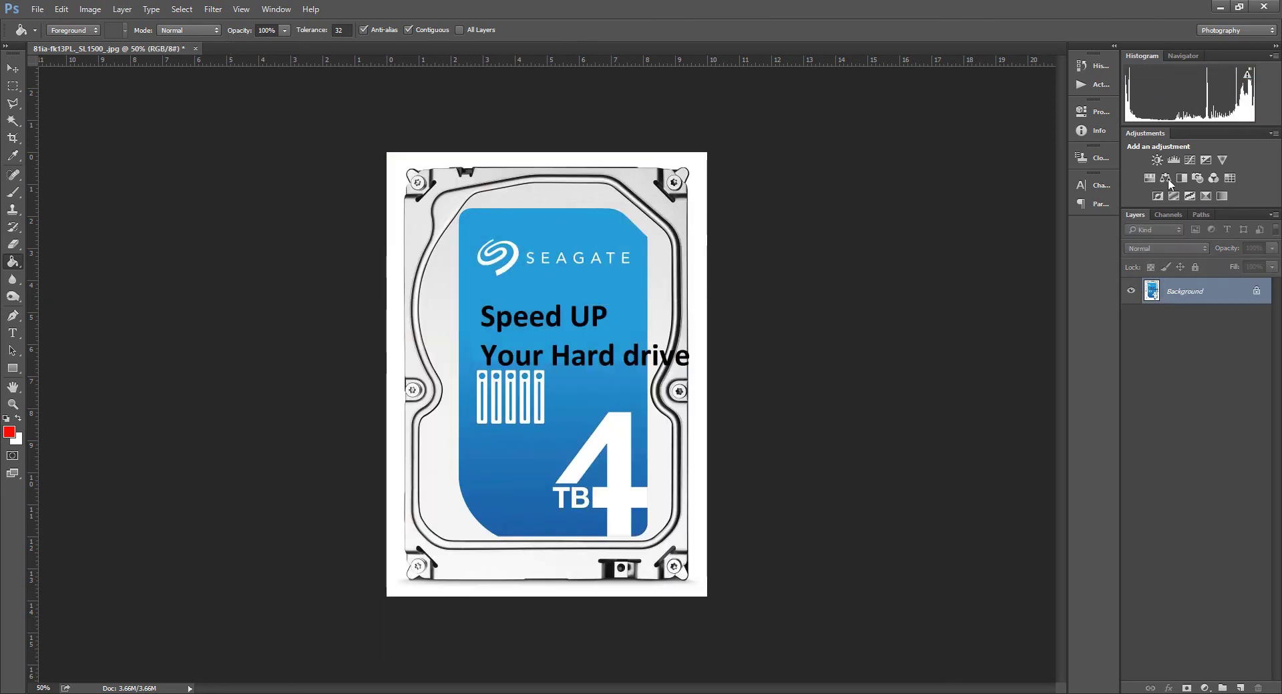
{"action": "left_click", "coordinate": [1189, 160]}
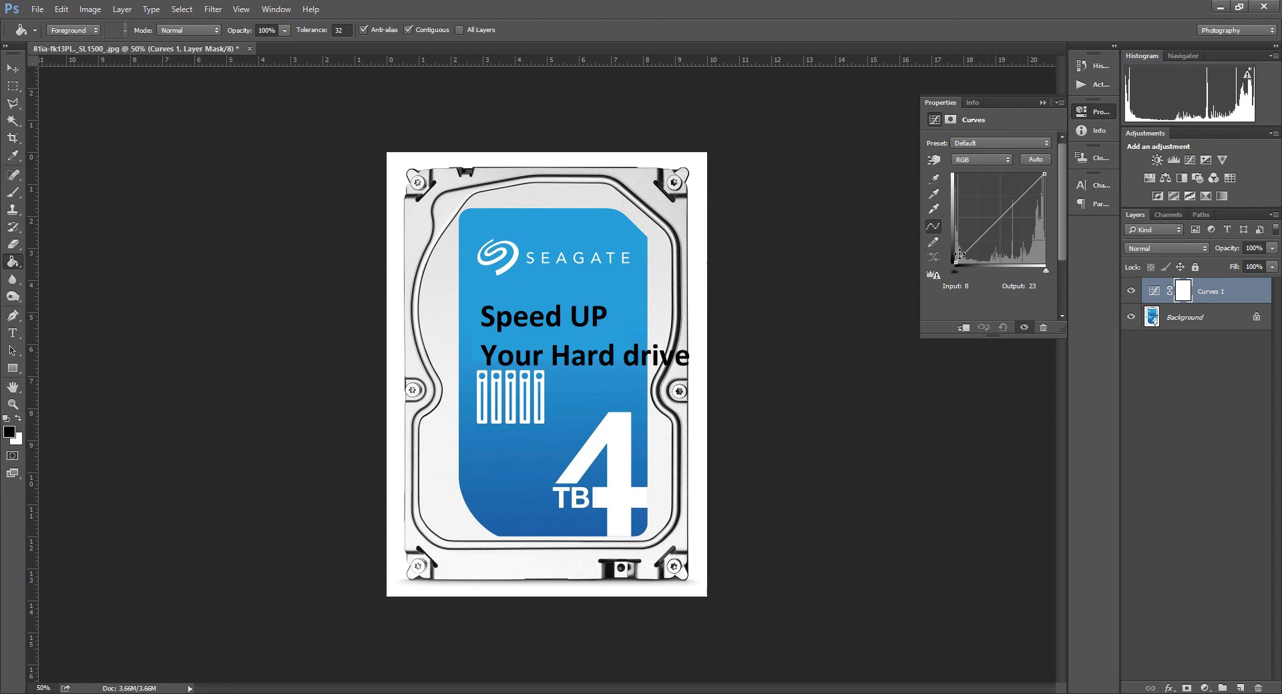
{"action": "left_click_drag", "start_coordinate": [953, 262], "coordinate": [975, 254]}
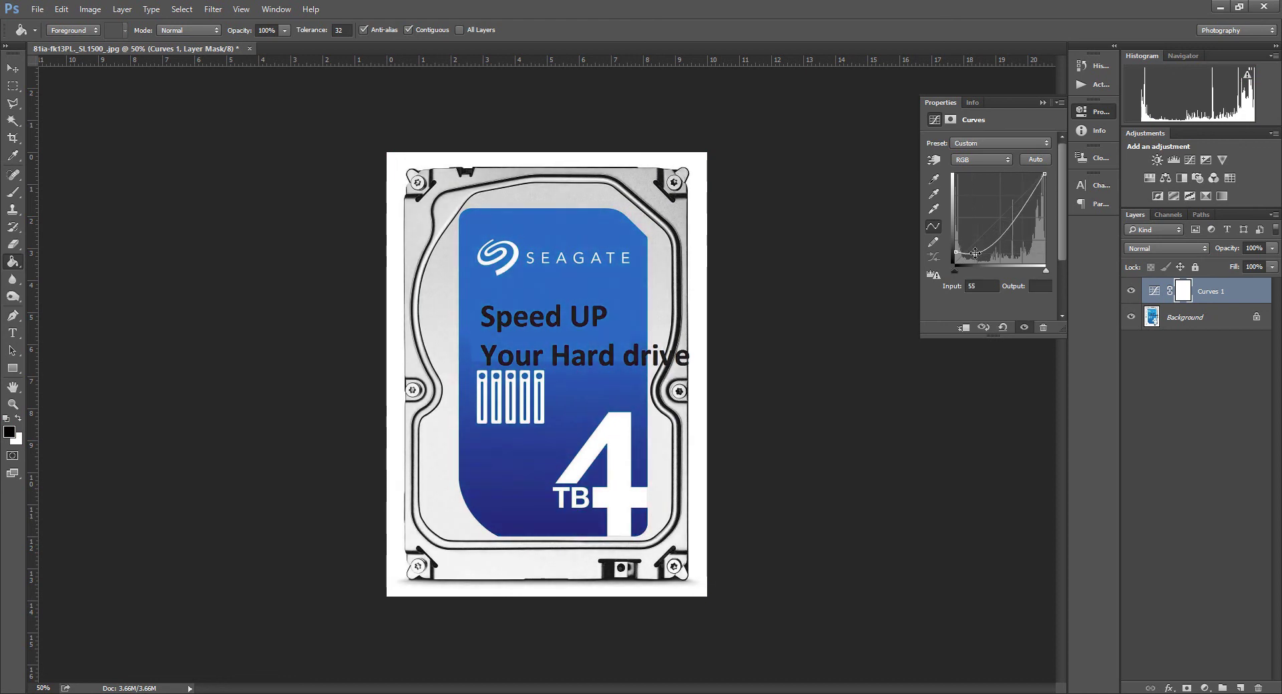